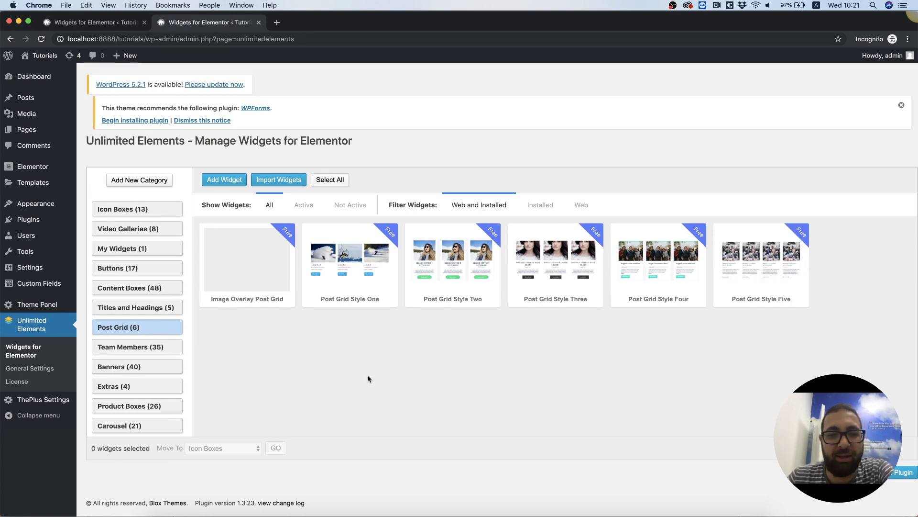
# Install the Post Grid Style One widget from Unlimited Elements' Post Grid category
pyautogui.moveTo(354, 284)
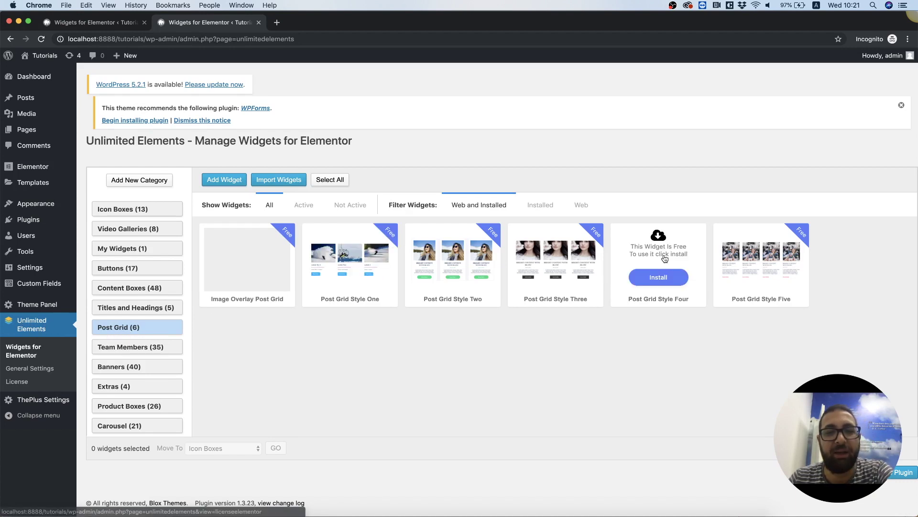
pyautogui.click(350, 277)
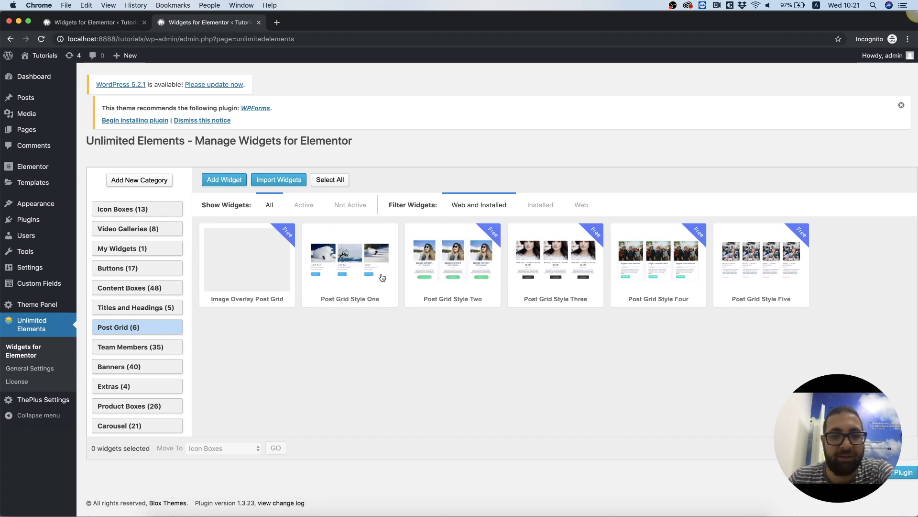
pyautogui.click(30, 135)
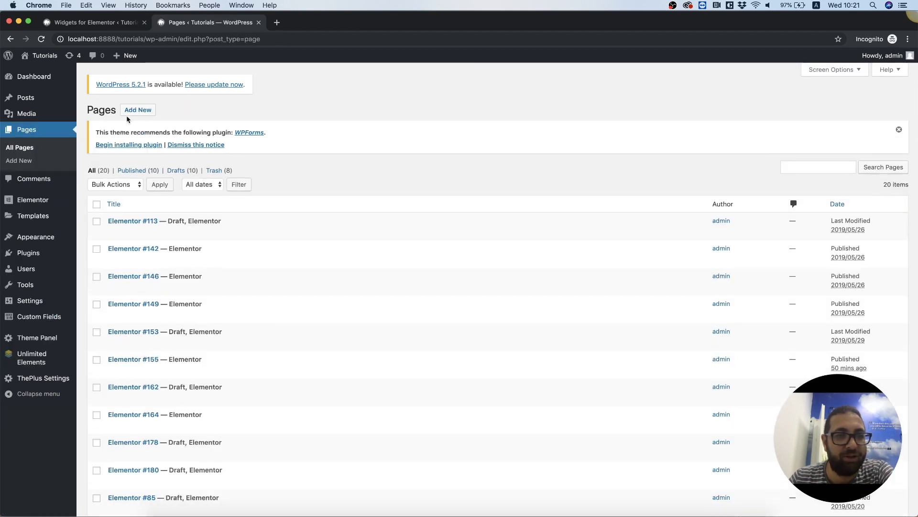
# Create a new page in a separate tab and open it in Elementor, scrolling to Post Grid widgets
pyautogui.rightClick(128, 108)
pyautogui.click(164, 113)
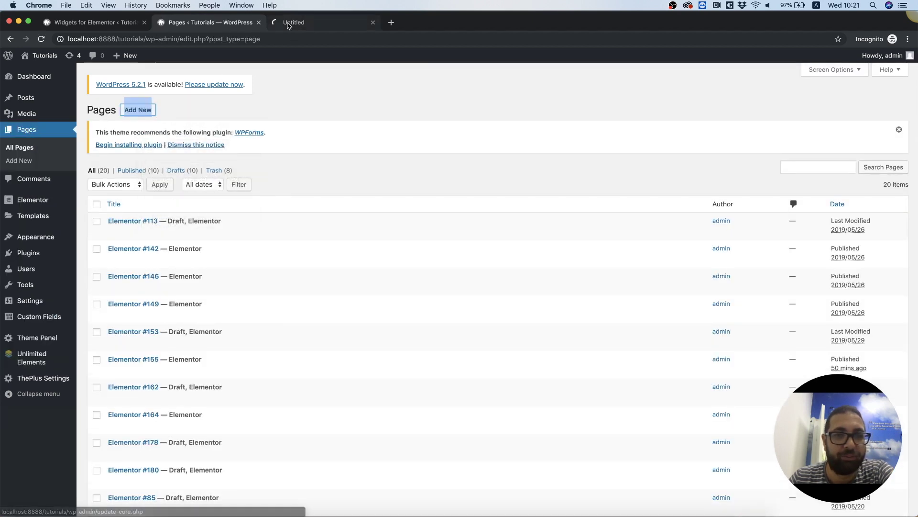
pyautogui.click(304, 24)
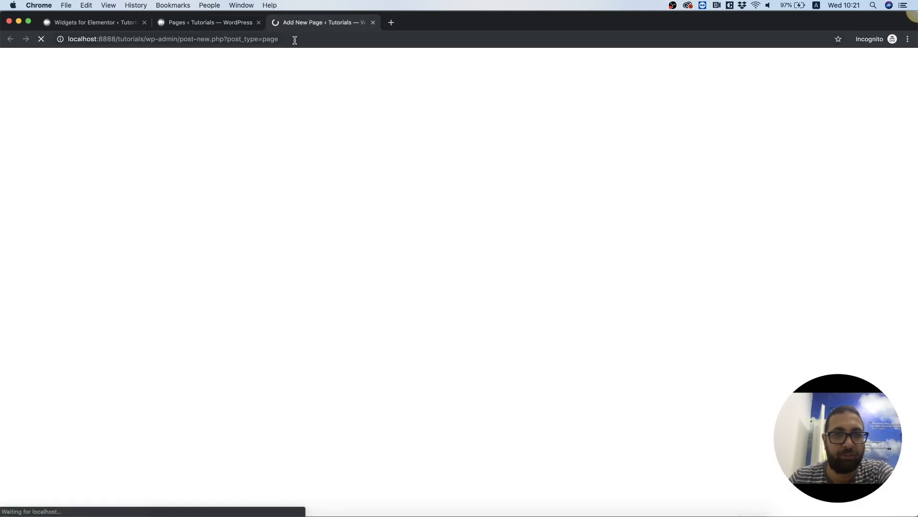
pyautogui.click(234, 78)
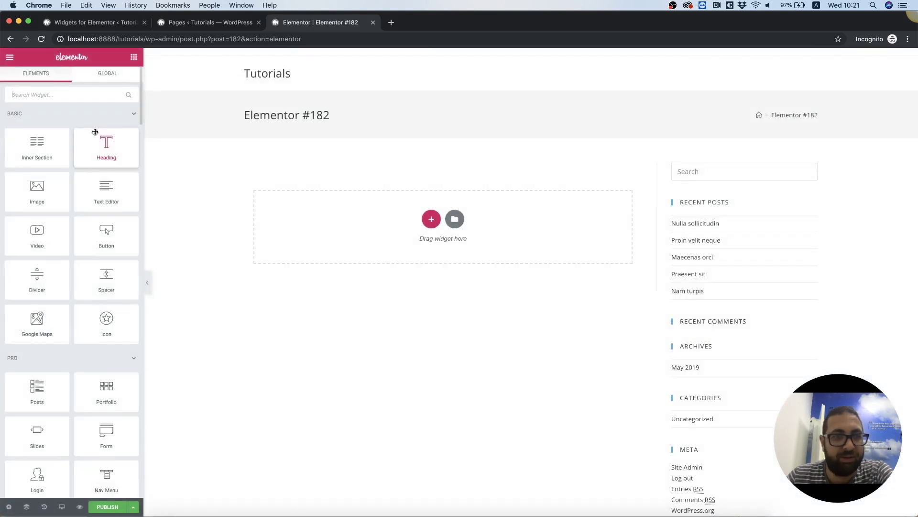
pyautogui.scroll(-15, 94, 131)
pyautogui.scroll(-20, 95, 132)
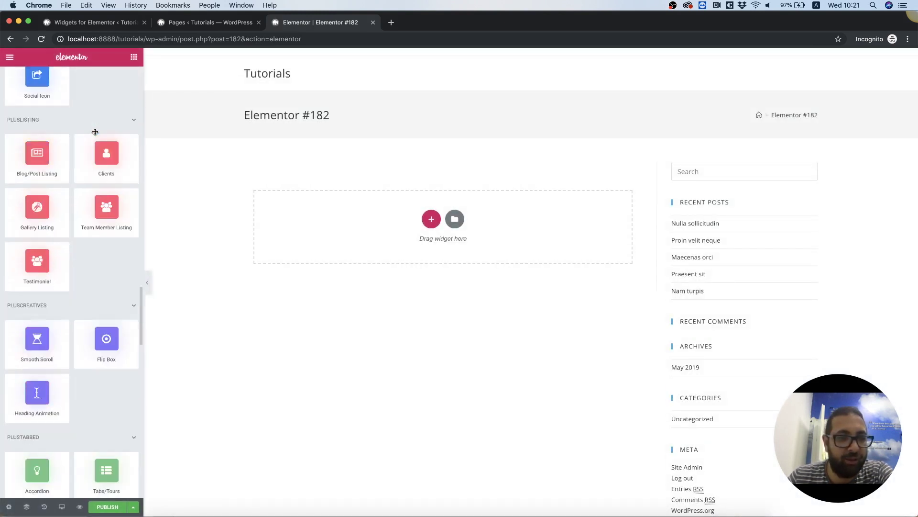
pyautogui.scroll(-2, 95, 134)
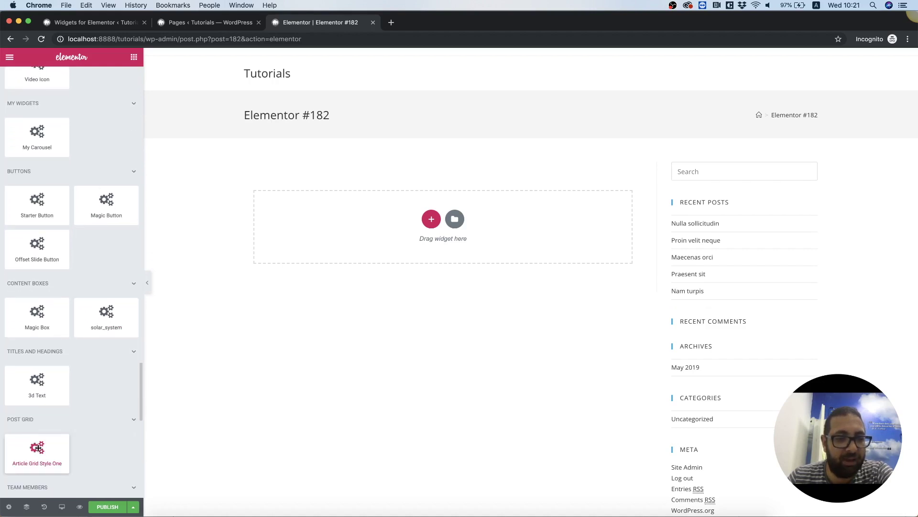
# Add Article Grid Style One to the page with Max Posts 4 and 2 desktop columns
pyautogui.moveTo(38, 447); pyautogui.dragTo(461, 239)
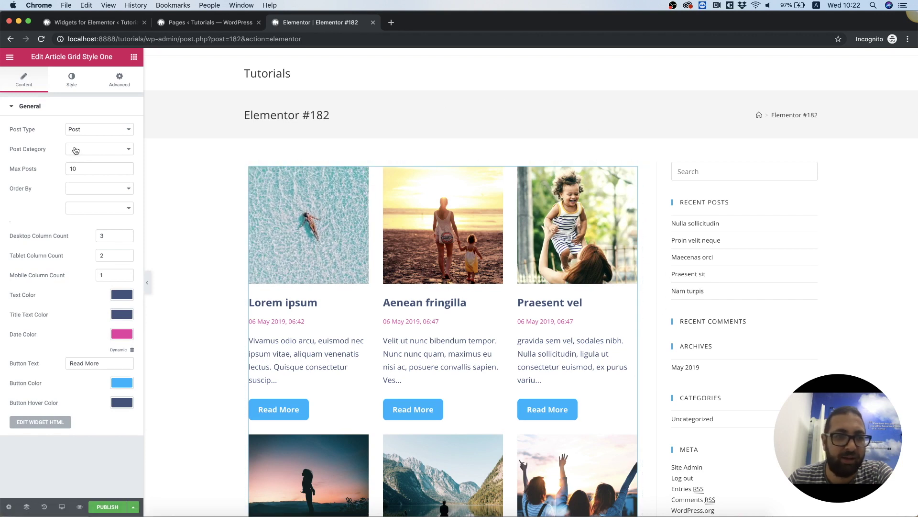
pyautogui.click(91, 173)
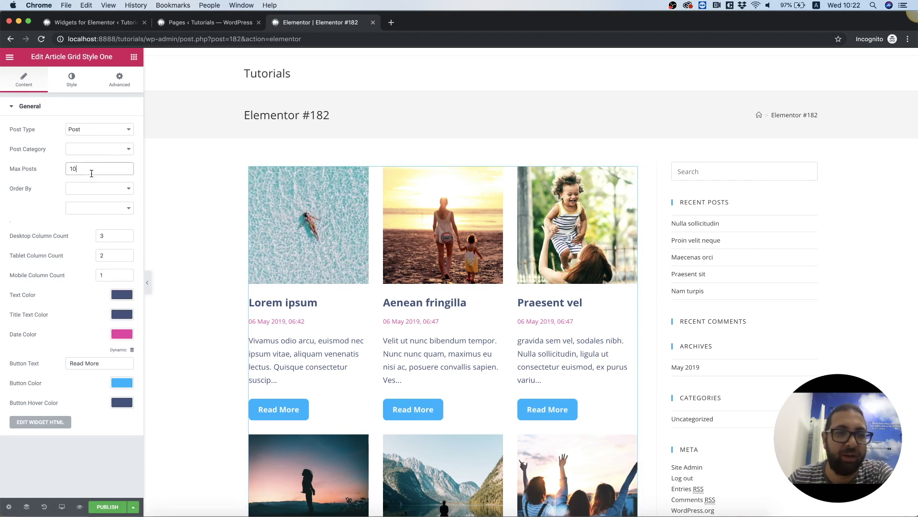
pyautogui.write('4')
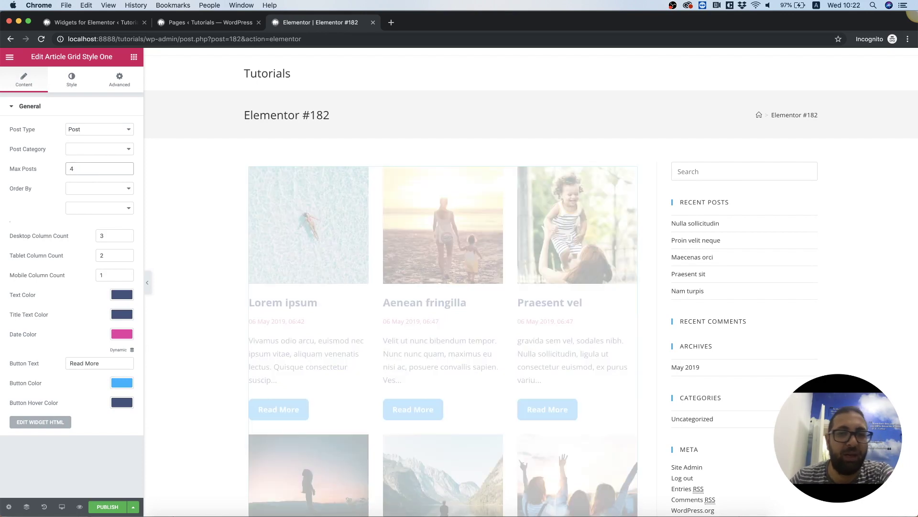
pyautogui.click(112, 235)
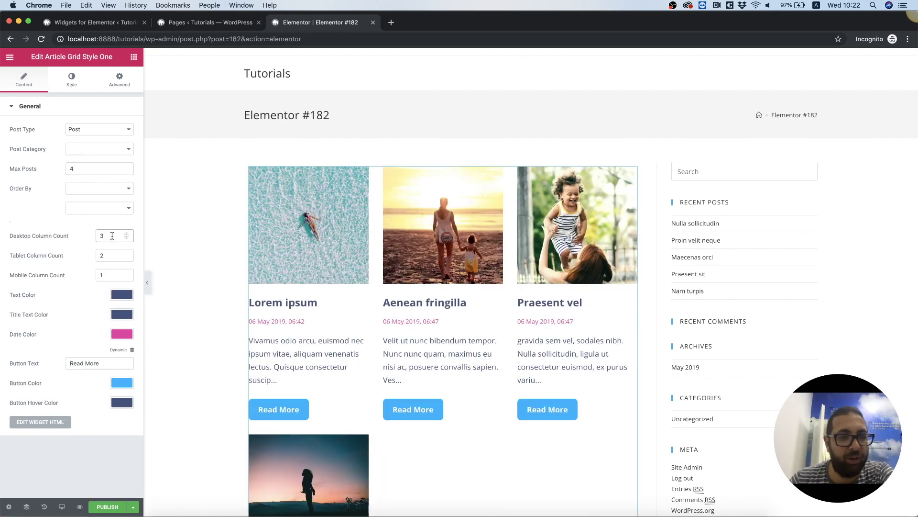
pyautogui.write('2')
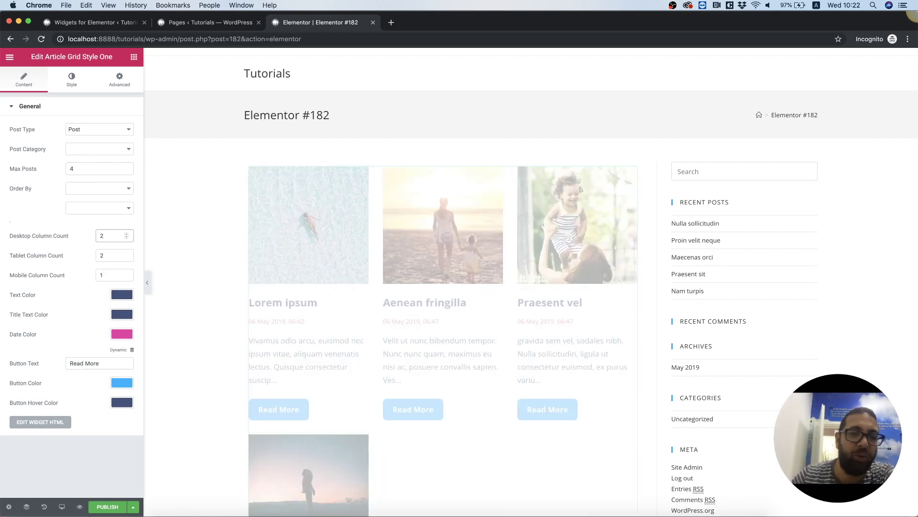
pyautogui.scroll(-6, 519, 332)
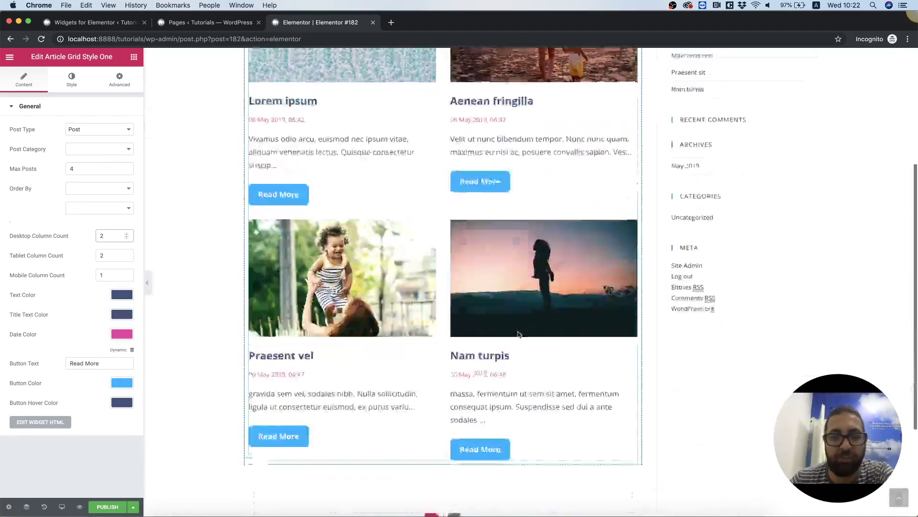
pyautogui.scroll(5, 519, 333)
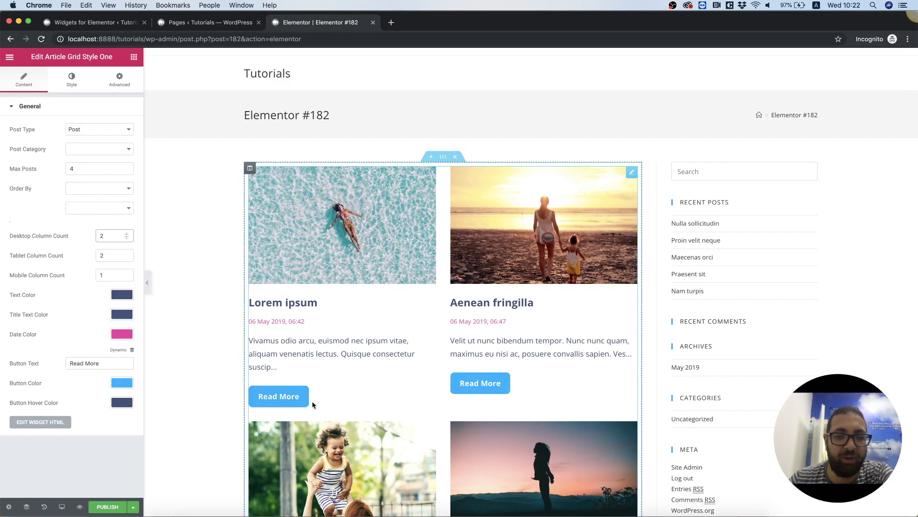
# Review the four-post grid preview and publish the Elementor #182 page
pyautogui.scroll(-3, 334, 396)
pyautogui.scroll(3, 472, 359)
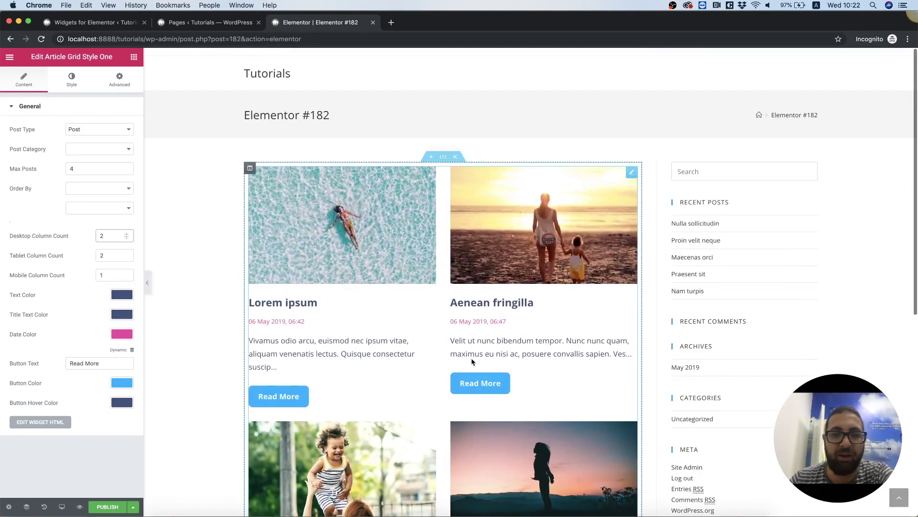
pyautogui.scroll(-5, 472, 362)
pyautogui.scroll(5, 472, 362)
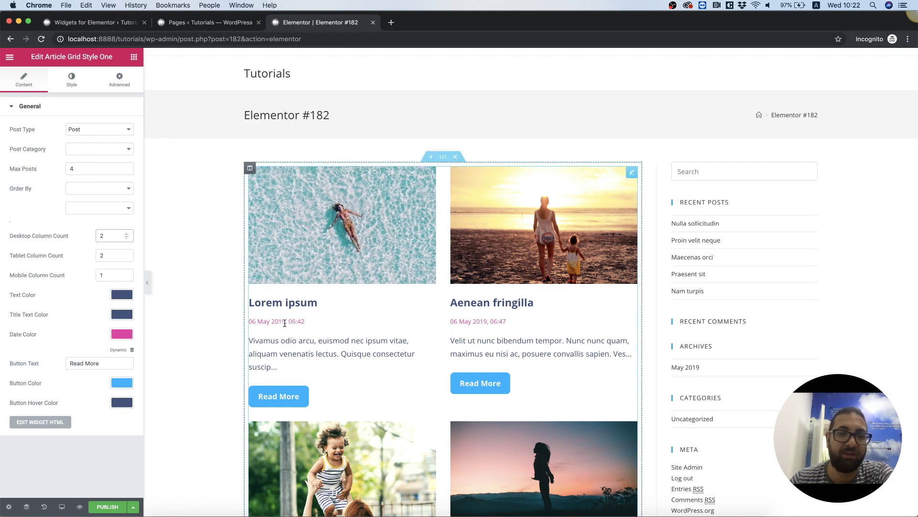
pyautogui.click(107, 507)
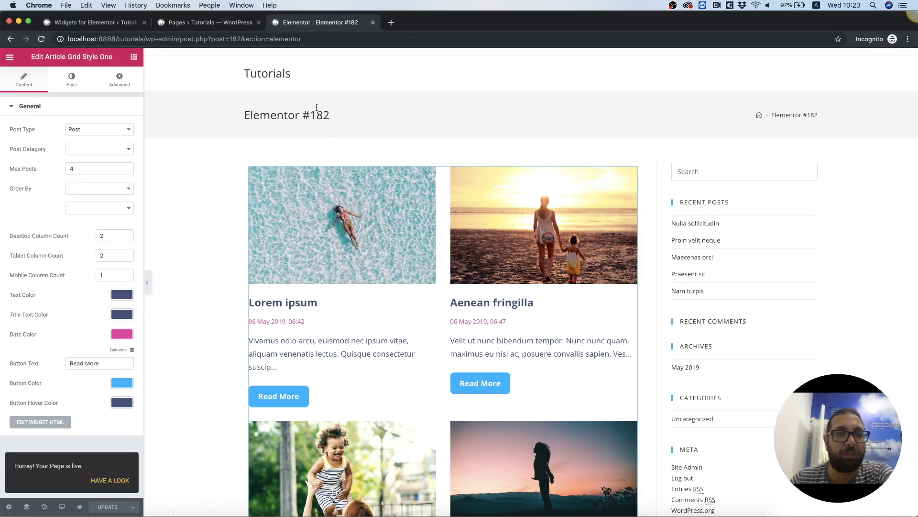
# Start a new Advanced Custom Fields group titled Events
pyautogui.click(221, 24)
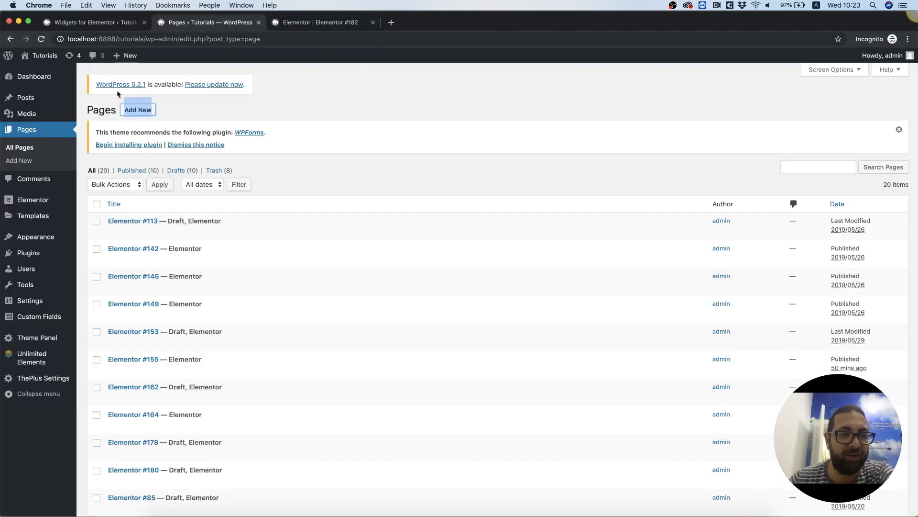
pyautogui.click(37, 320)
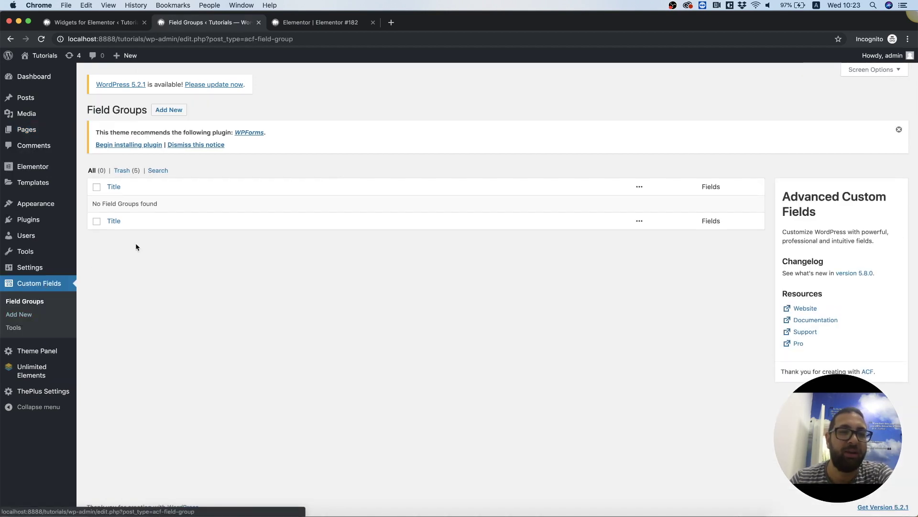
pyautogui.click(176, 112)
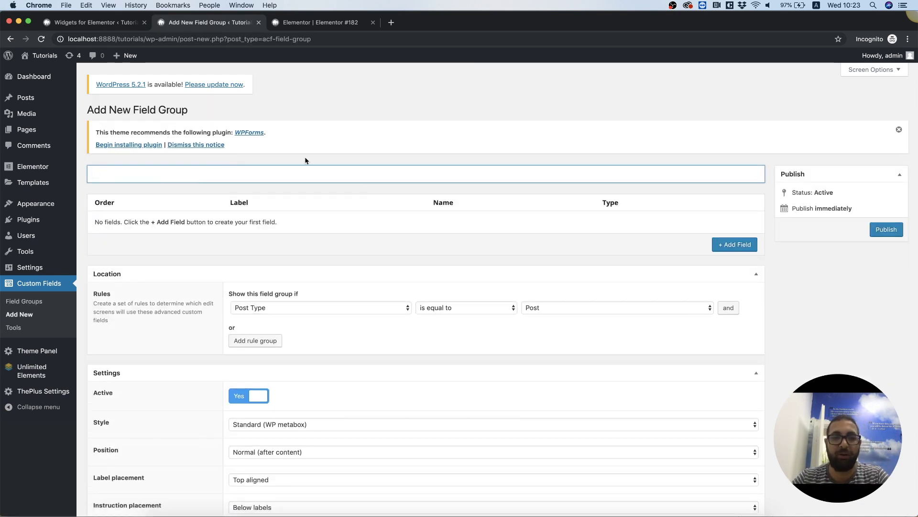
pyautogui.write('Events')
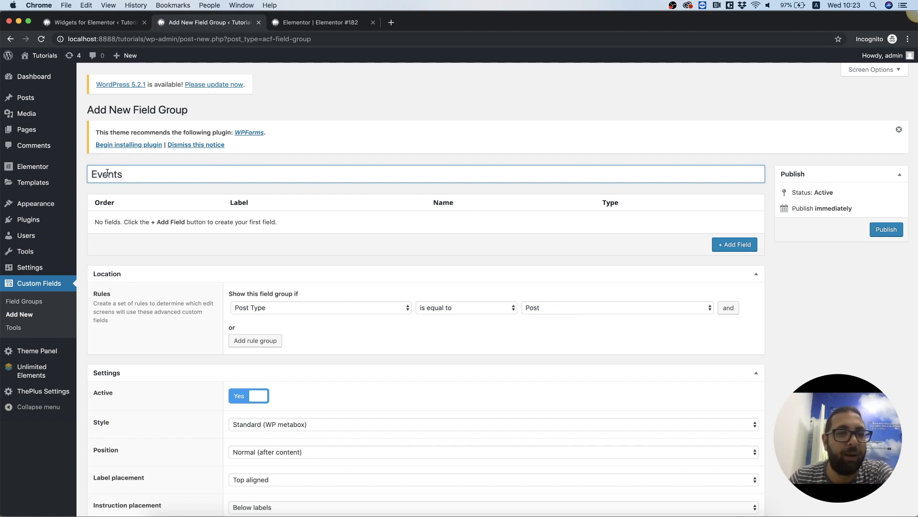
# Add three text fields, Price, Time and Date, and publish the Events group
pyautogui.click(731, 246)
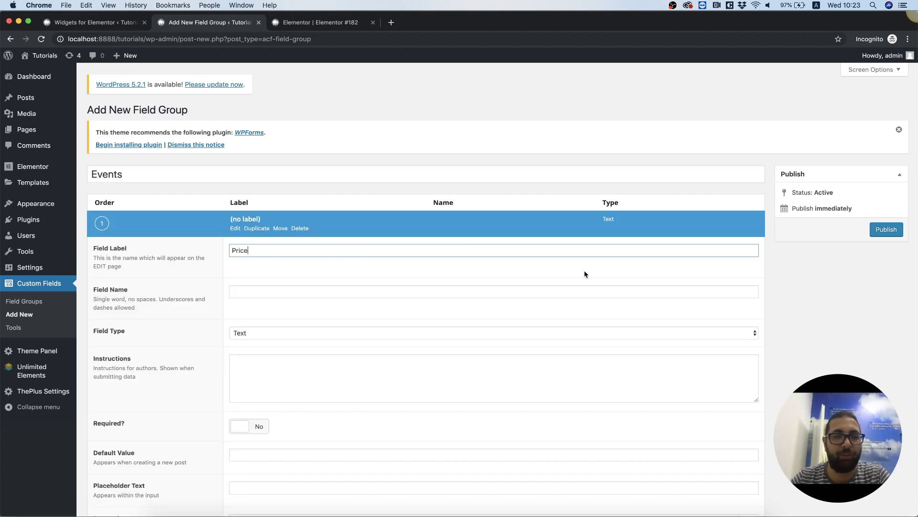
pyautogui.scroll(-8, 753, 244)
pyautogui.click(737, 311)
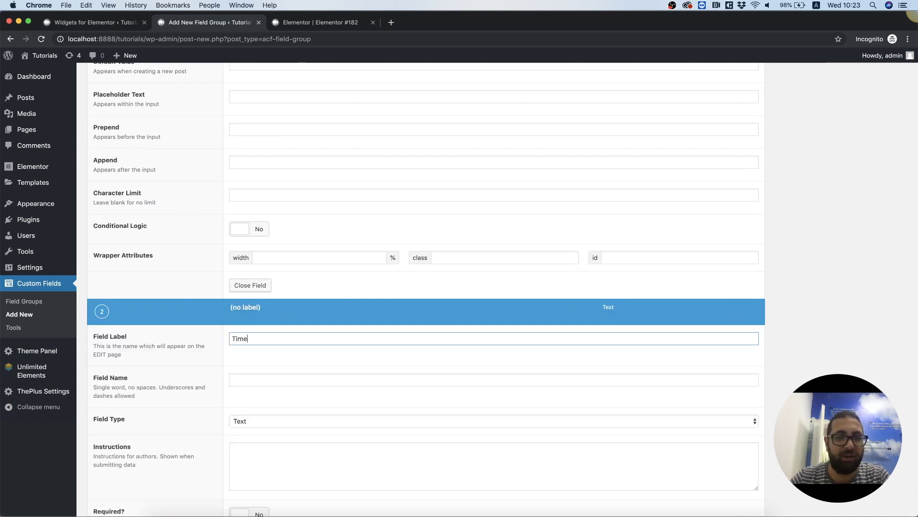
pyautogui.scroll(-7, 426, 287)
pyautogui.click(735, 471)
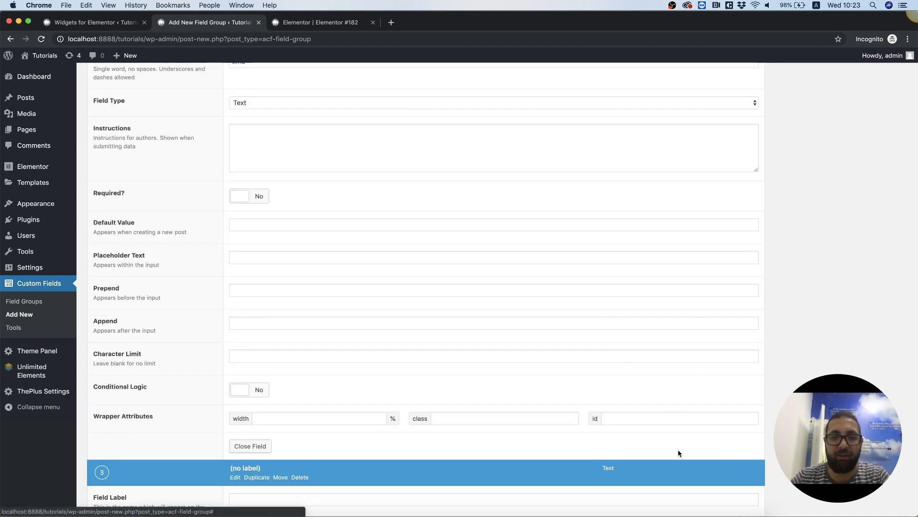
pyautogui.scroll(20, 426, 287)
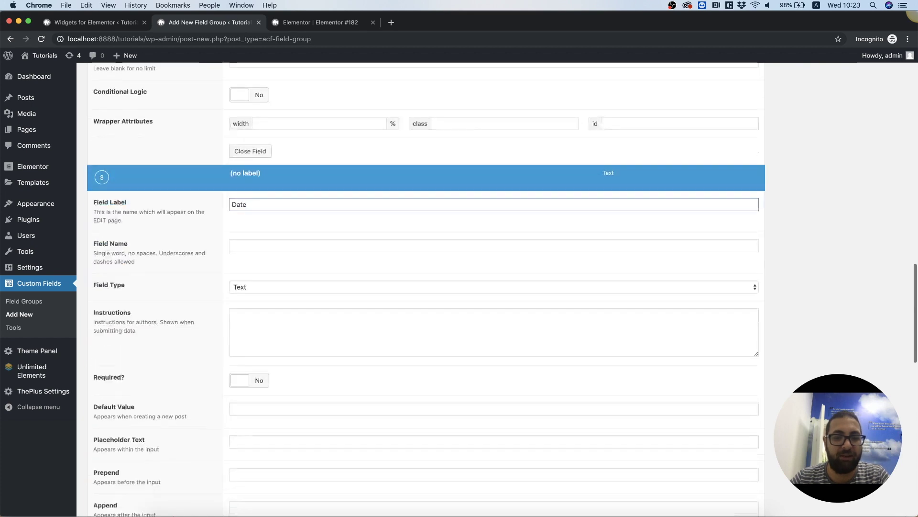
pyautogui.scroll(2, 838, 328)
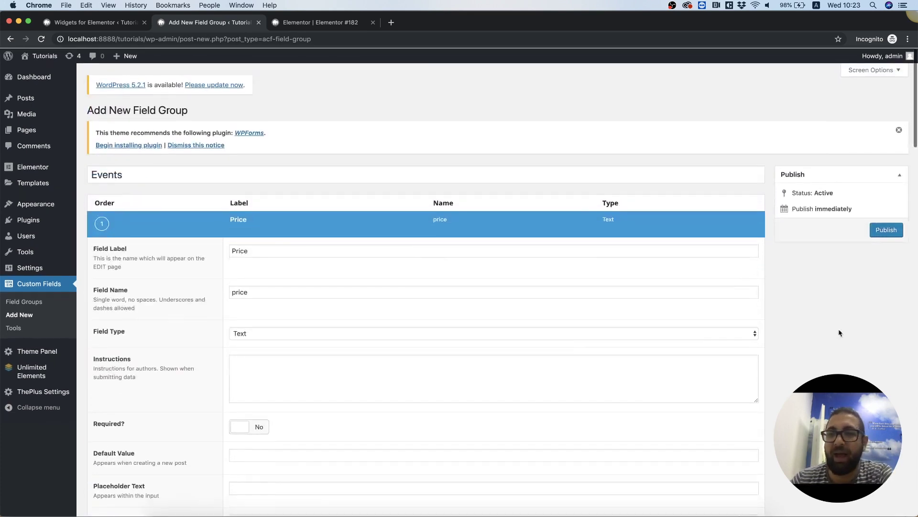
pyautogui.click(887, 229)
# Finish publishing Events, then open the Lorem ipsum post from All Posts for editing
pyautogui.click(886, 230)
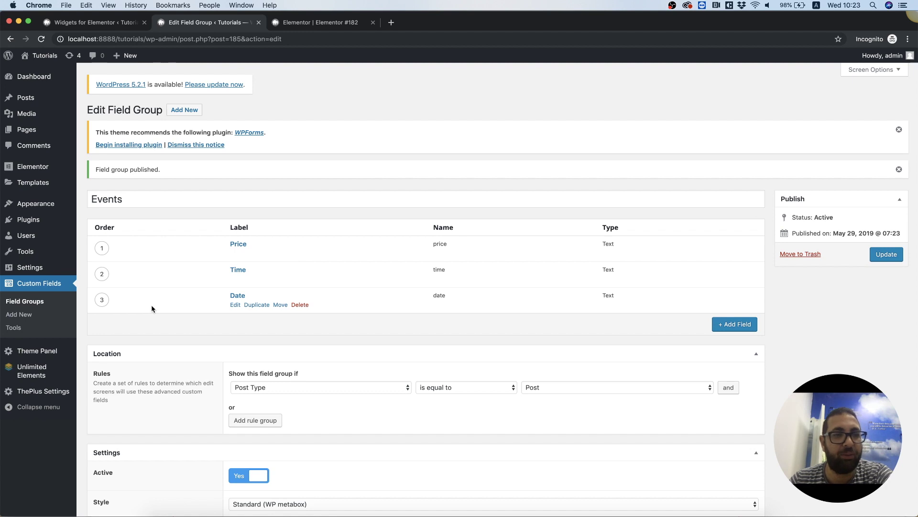
pyautogui.click(26, 99)
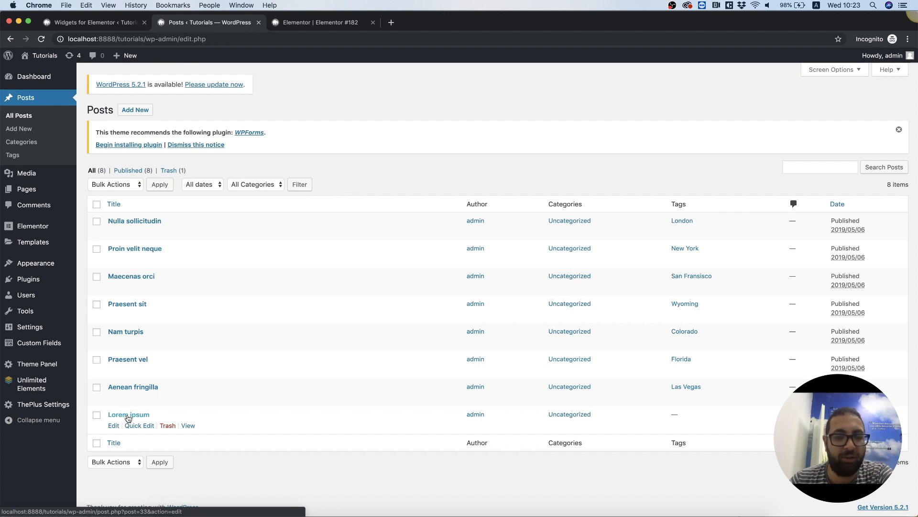
pyautogui.click(128, 415)
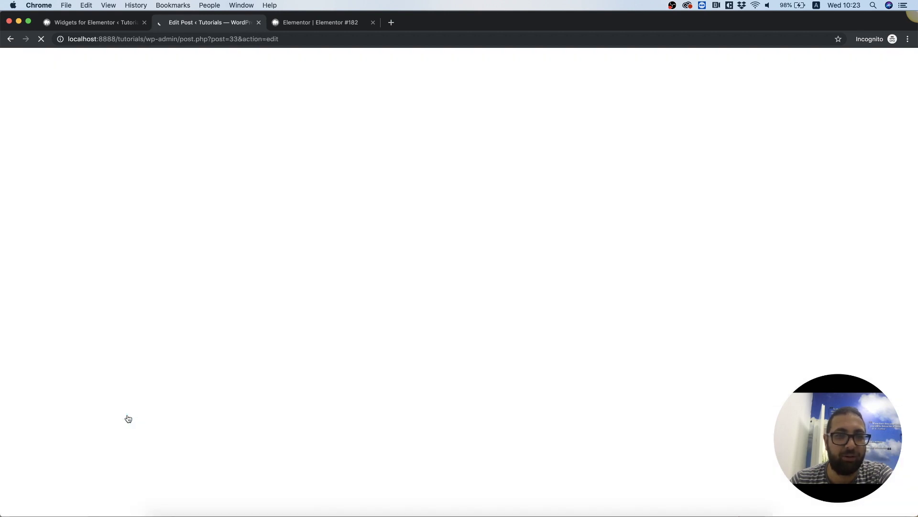
# Set Lorem ipsum's Price to $42, Time to 09:30 PM and Date to March 21, 2020
pyautogui.scroll(-3, 281, 355)
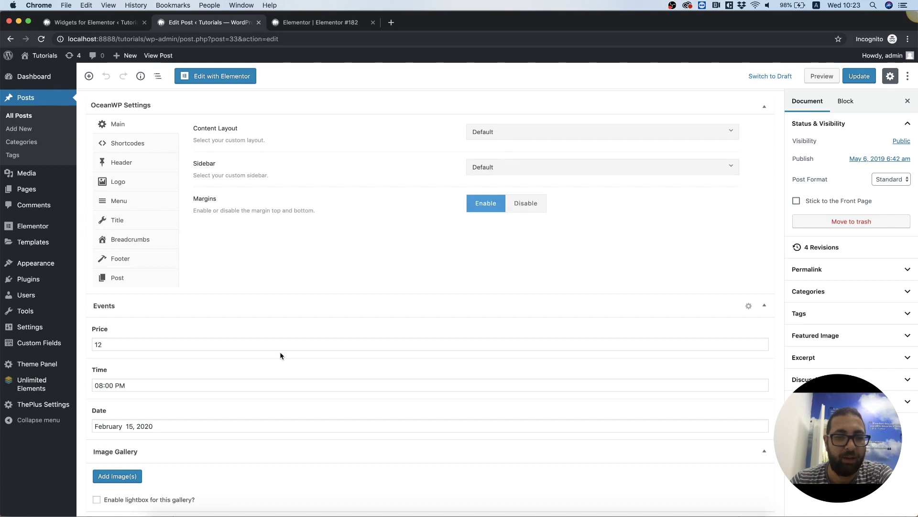
pyautogui.doubleClick(129, 345)
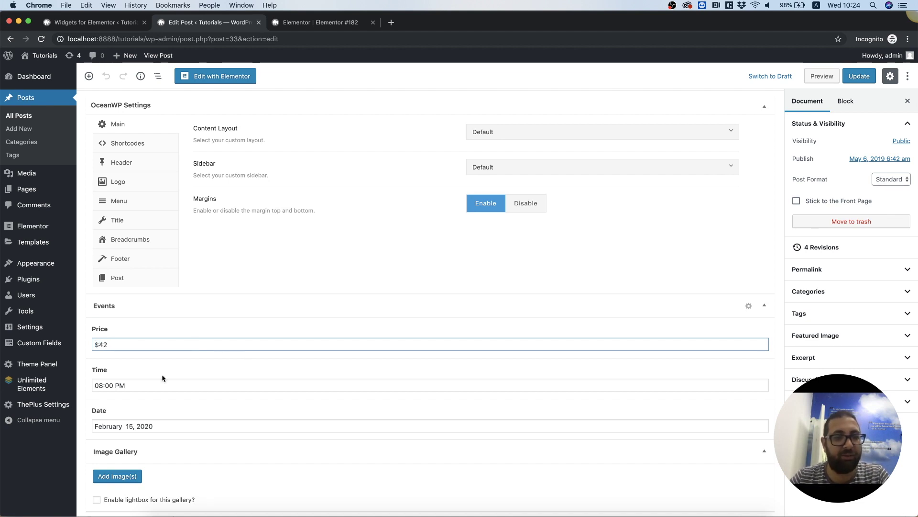
pyautogui.click(103, 385)
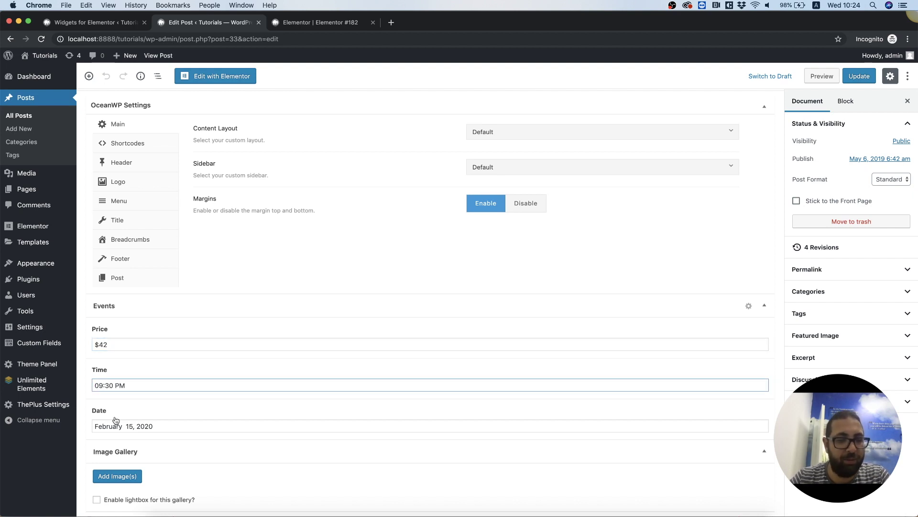
pyautogui.click(134, 426)
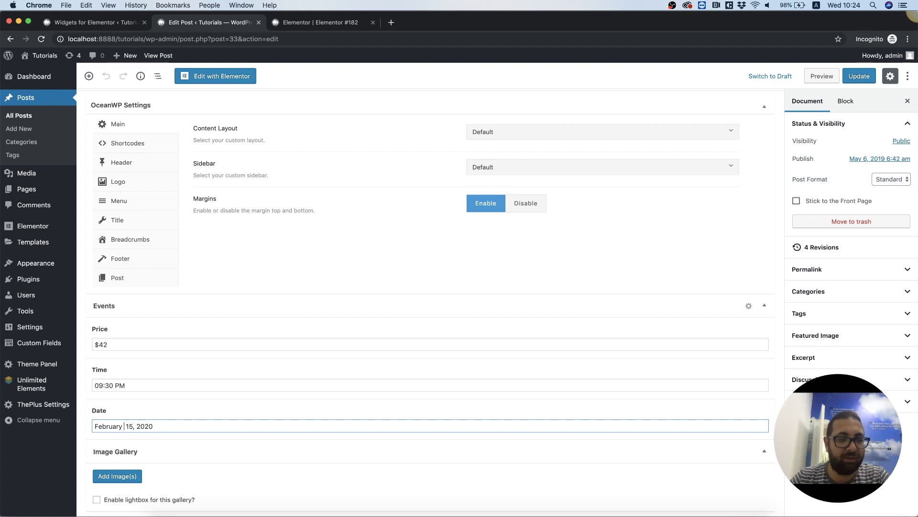
pyautogui.hotkey('shift', 'Left')
pyautogui.hotkey('shift', 'Left')
pyautogui.hotkey('shift', 'Left')
pyautogui.hotkey('shift', 'Left')
pyautogui.hotkey('shift', 'Left')
pyautogui.hotkey('shift', 'Left')
pyautogui.hotkey('shift', 'Left')
pyautogui.hotkey('shift', 'Left')
pyautogui.write('March')
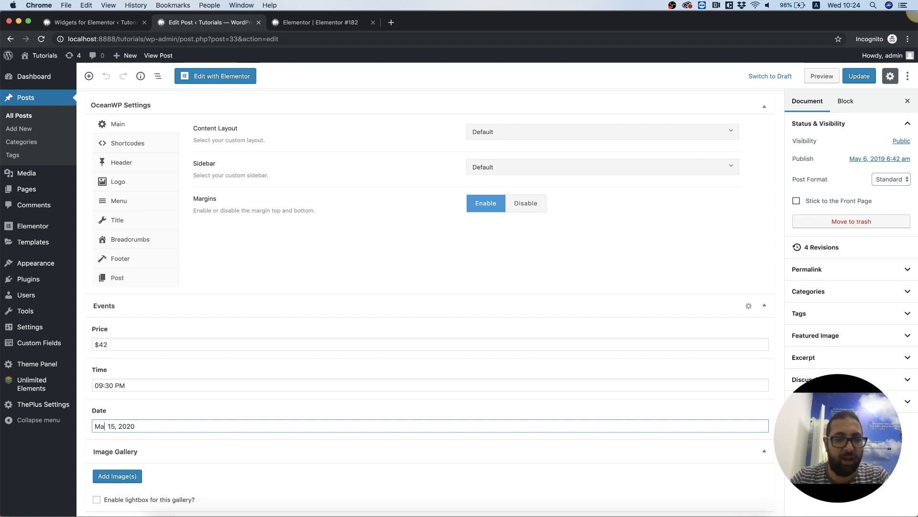
pyautogui.press('Delete')
pyautogui.press('Delete')
pyautogui.press('Delete')
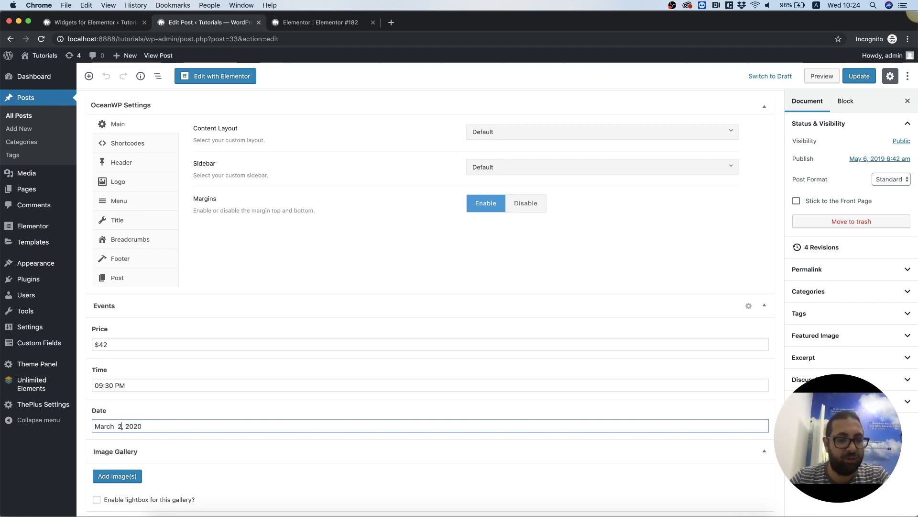
pyautogui.write('21')
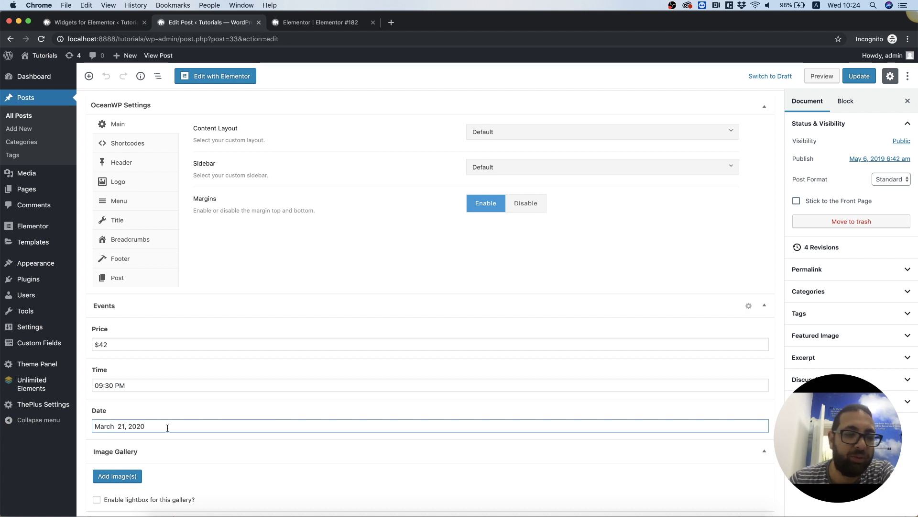
pyautogui.scroll(2, 309, 416)
pyautogui.scroll(-1, 308, 416)
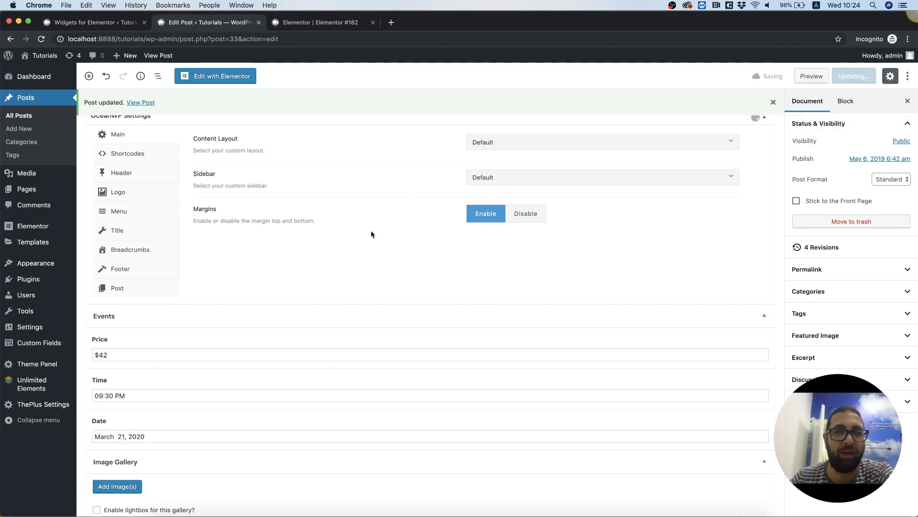
pyautogui.click(346, 24)
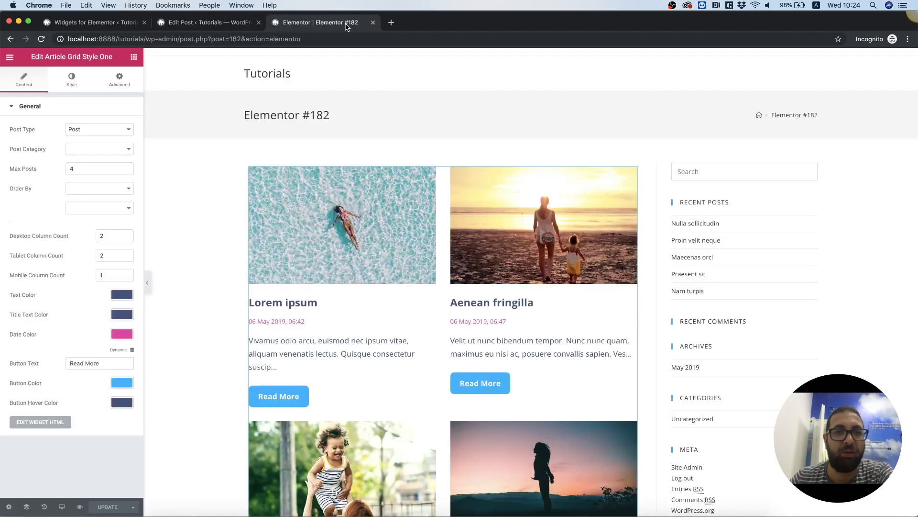
# Delete the uc_post_grid_style_one_meta date line from the item HTML and save the addon
pyautogui.click(34, 422)
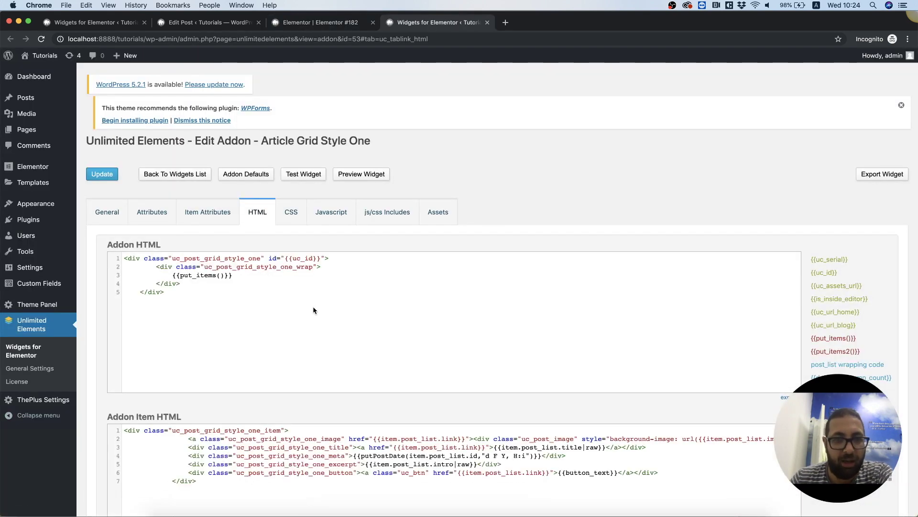
pyautogui.scroll(-5, 333, 256)
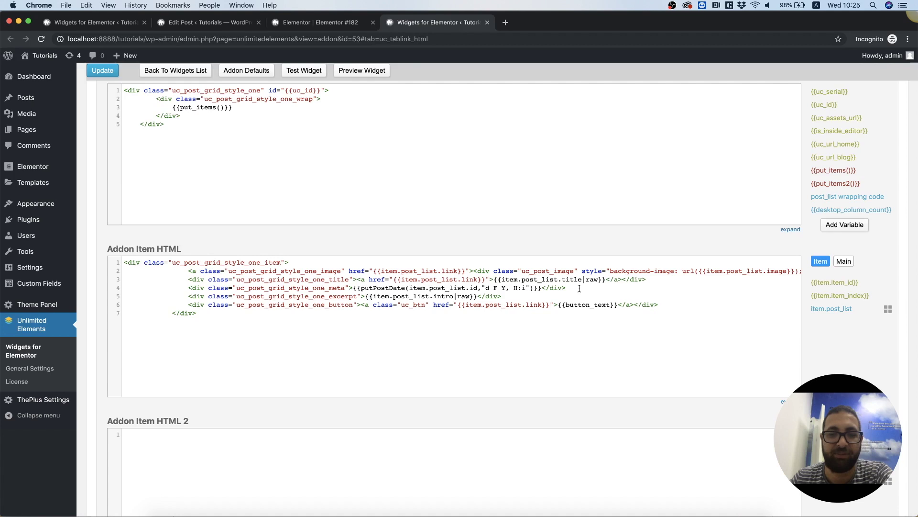
pyautogui.moveTo(579, 289); pyautogui.dragTo(189, 290)
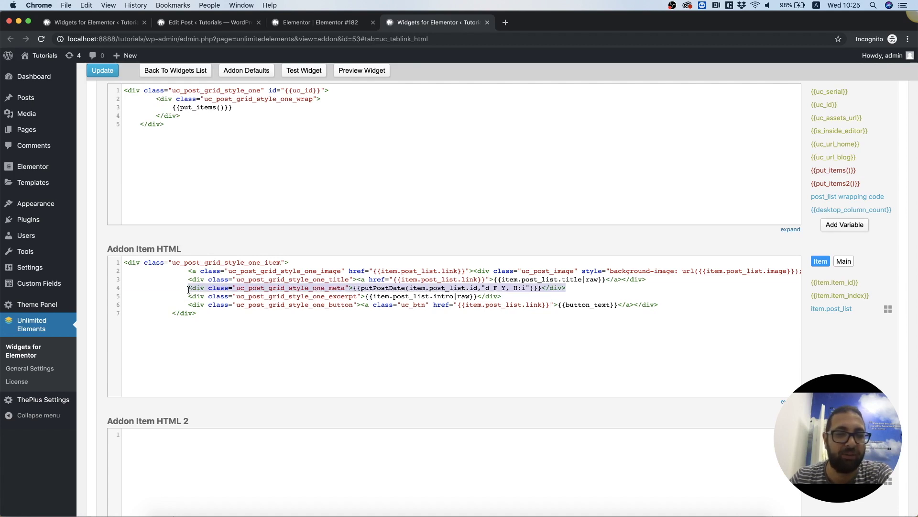
pyautogui.press('BackSpace')
pyautogui.press('super+s')
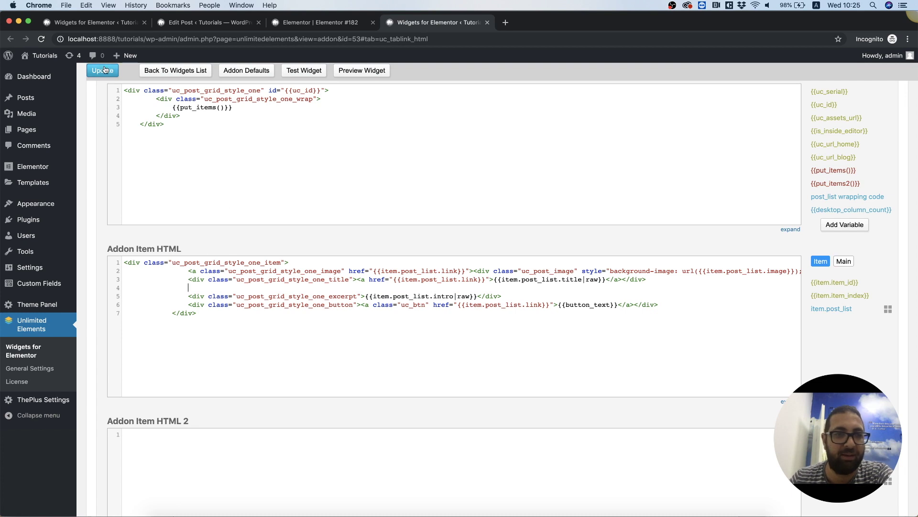
pyautogui.click(284, 27)
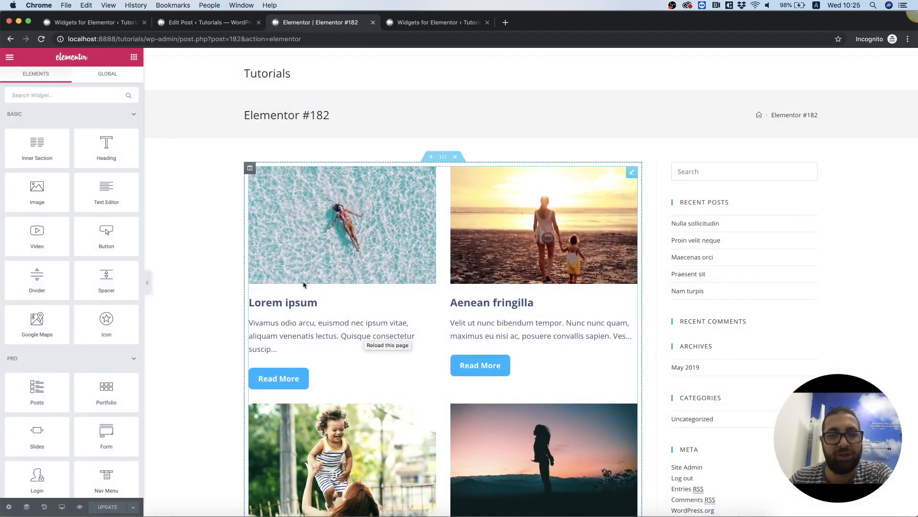
# Return to Article Grid Style One's HTML editor after checking the date-free grid
pyautogui.click(416, 23)
# Reveal all fields for item.post_list, then view the addon's Attributes list
pyautogui.scroll(2, 425, 232)
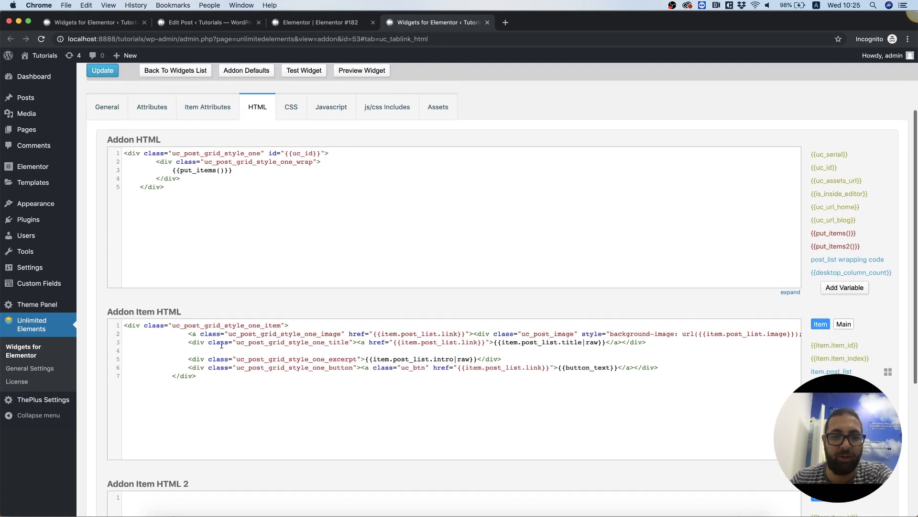
pyautogui.click(198, 350)
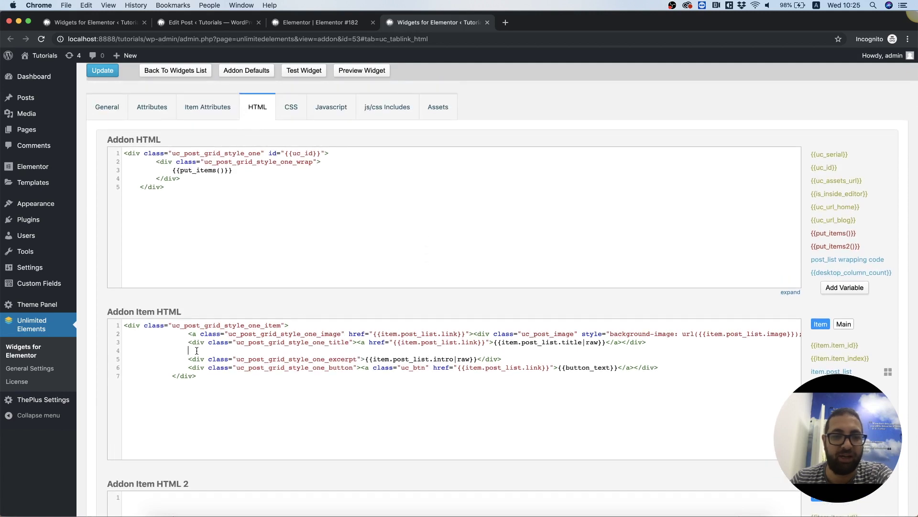
pyautogui.click(888, 374)
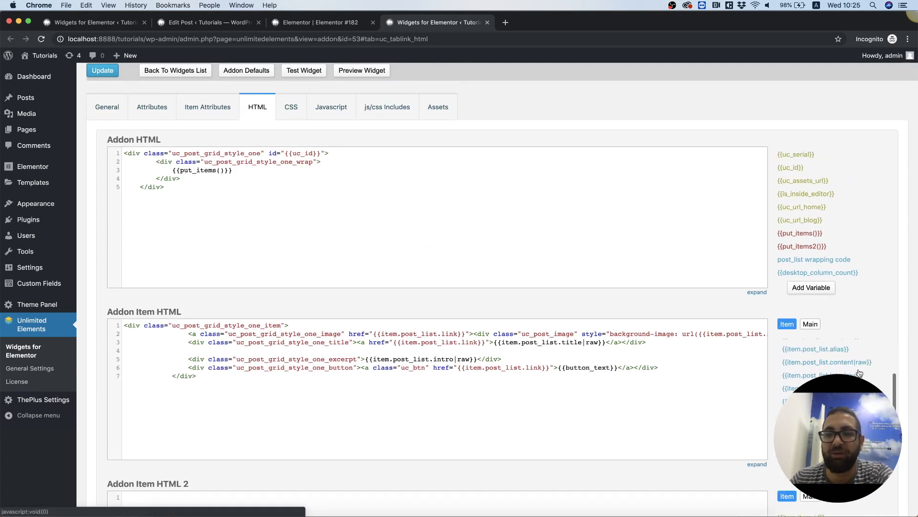
pyautogui.scroll(-3, 859, 373)
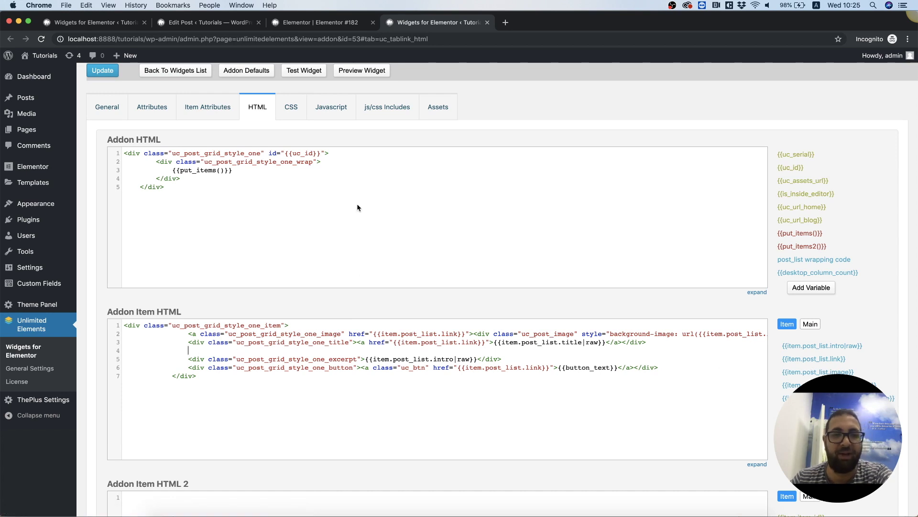
pyautogui.scroll(2, 357, 206)
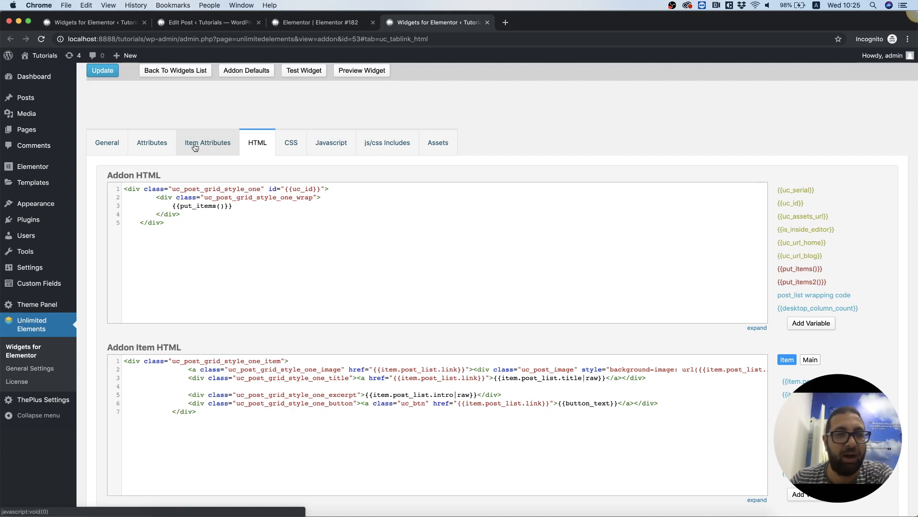
pyautogui.click(165, 145)
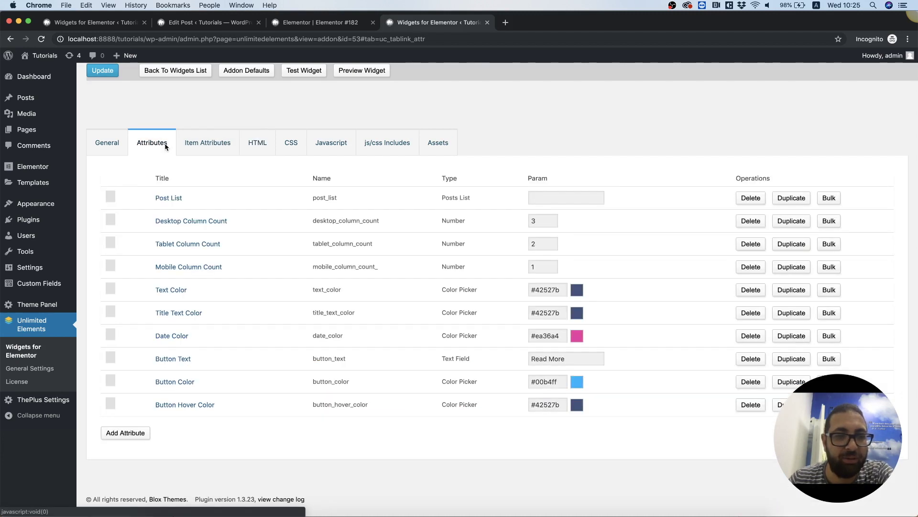
# Enable custom fields on the Post List attribute with Lorem ipsum as the example post, then update it
pyautogui.click(174, 199)
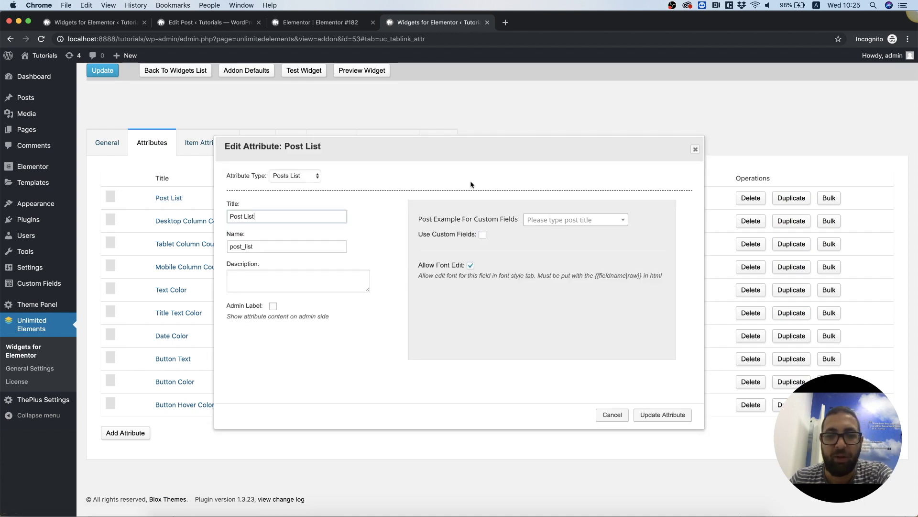
pyautogui.click(544, 223)
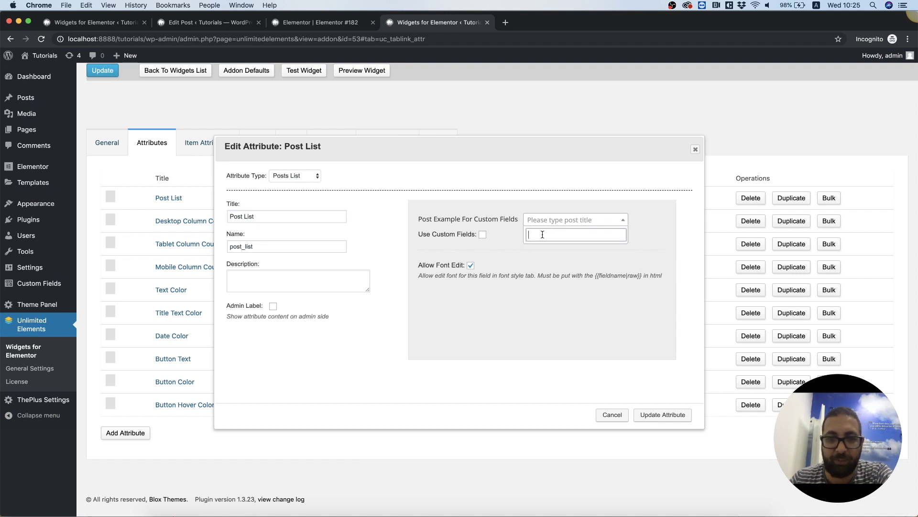
pyautogui.write('lore')
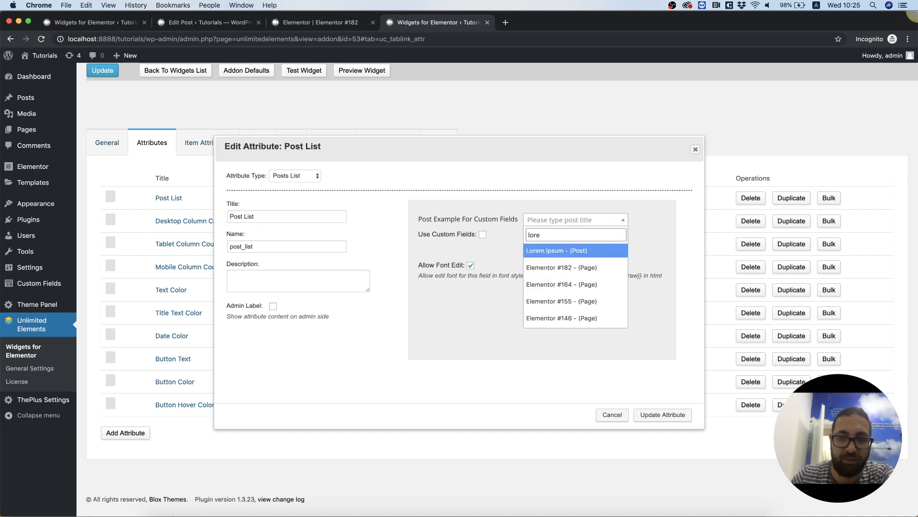
pyautogui.click(554, 252)
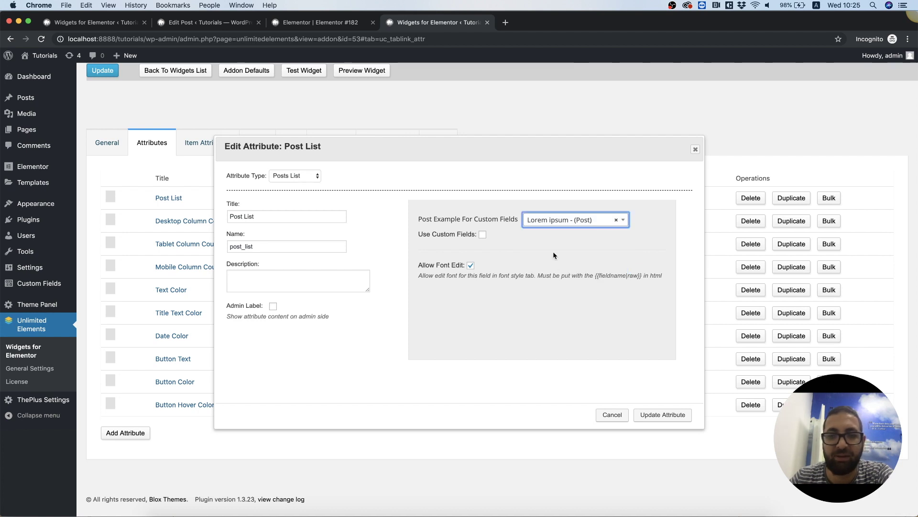
pyautogui.click(482, 235)
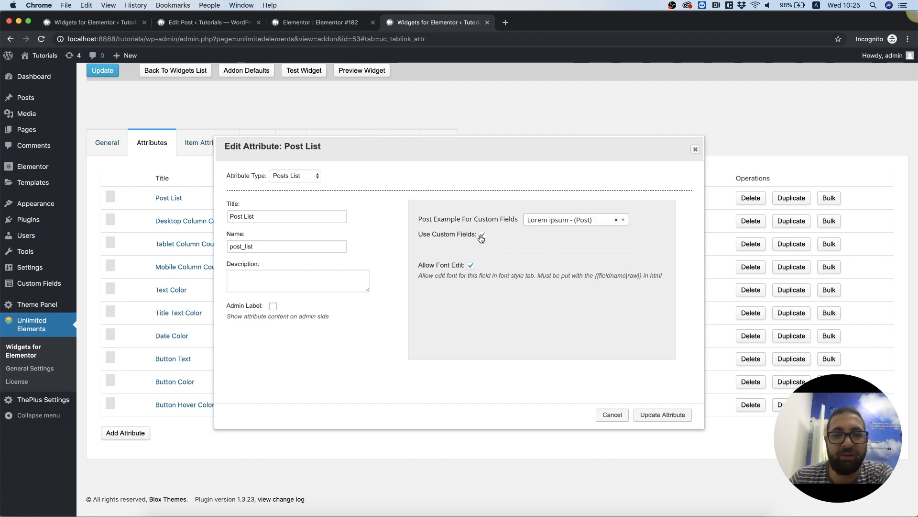
pyautogui.click(667, 417)
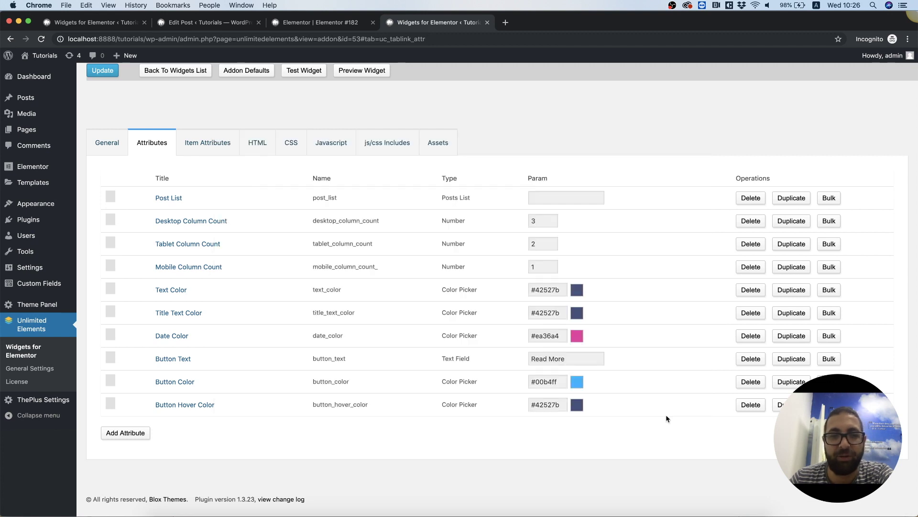
# Add an empty <div> block on line 4 of the Addon Item HTML template
pyautogui.click(257, 143)
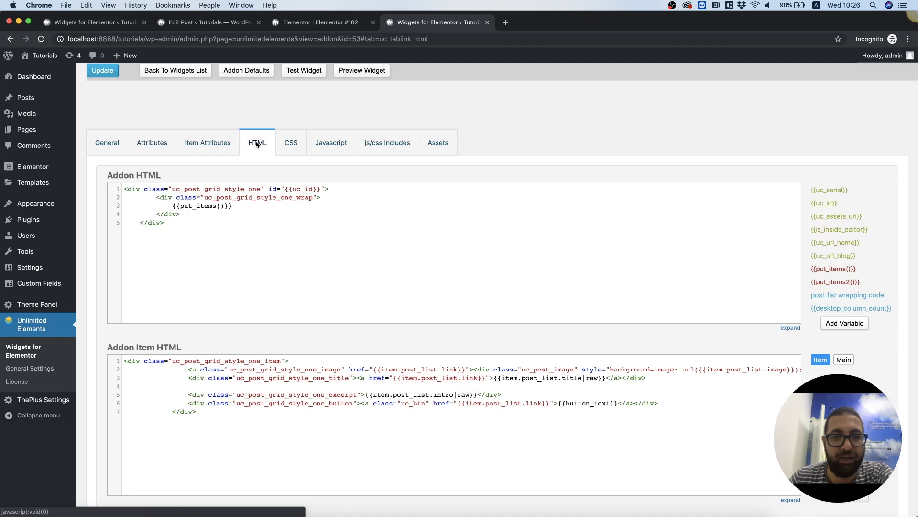
pyautogui.click(267, 387)
pyautogui.write('<')
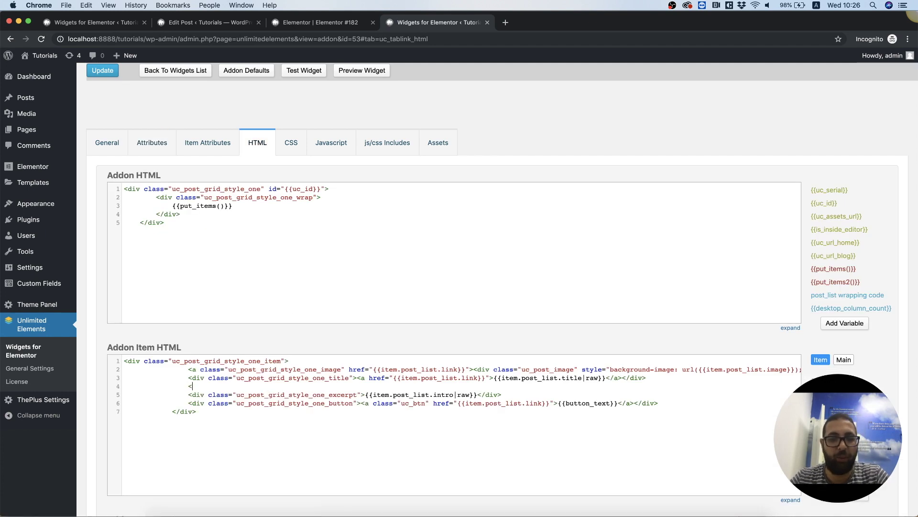
pyautogui.write('div>')
pyautogui.press('Return')
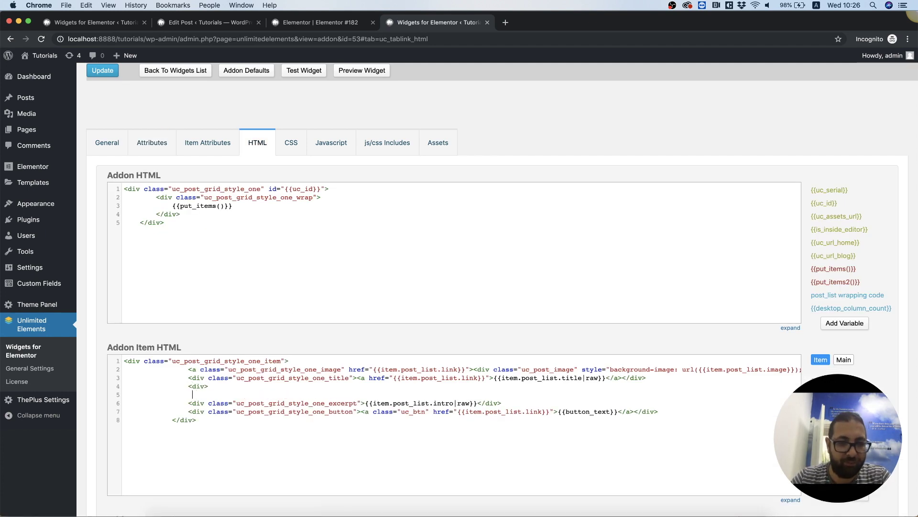
pyautogui.write('</div>')
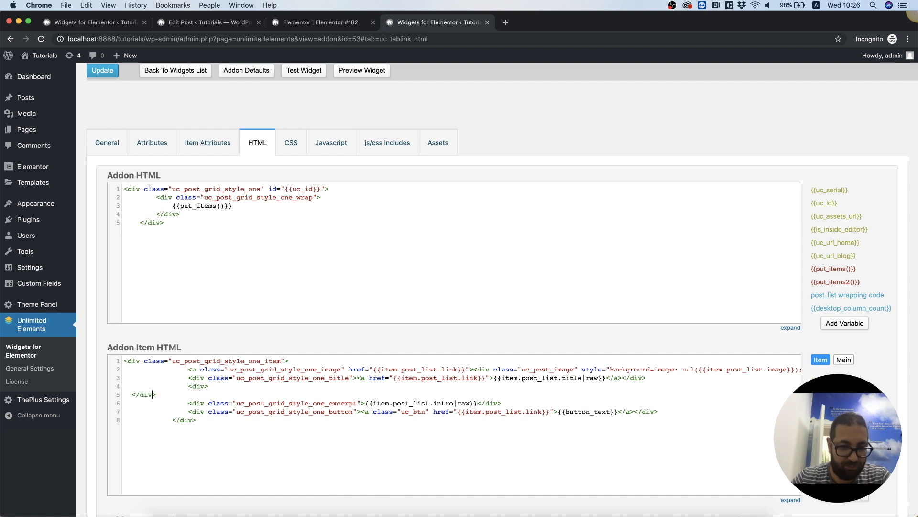
pyautogui.press('Tab')
pyautogui.press('Tab')
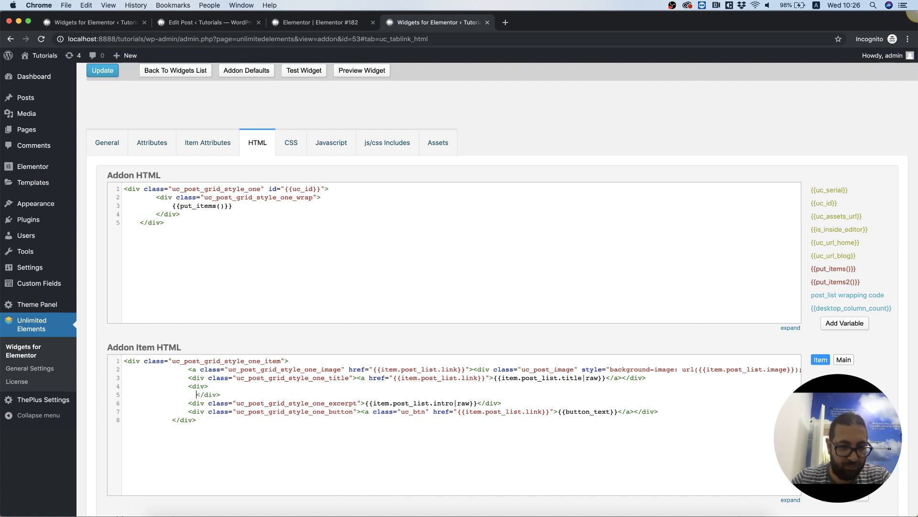
pyautogui.press('BackSpace')
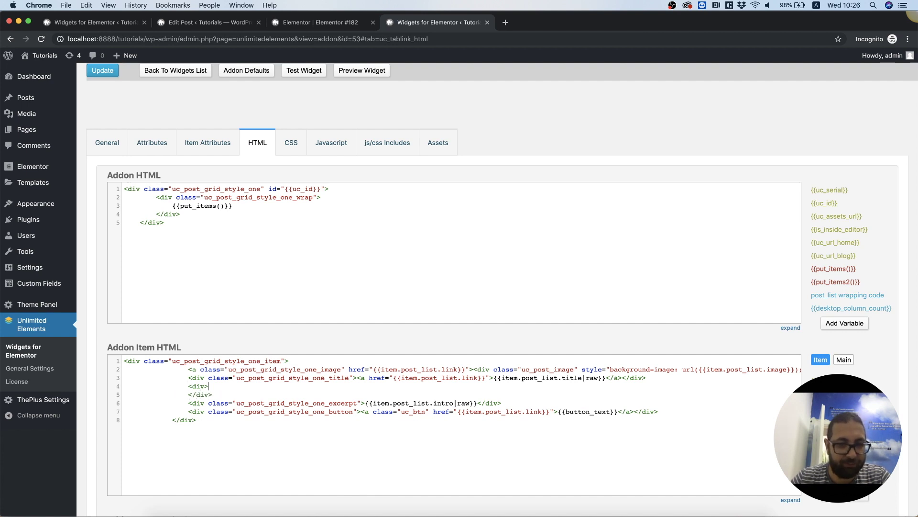
pyautogui.press('Return')
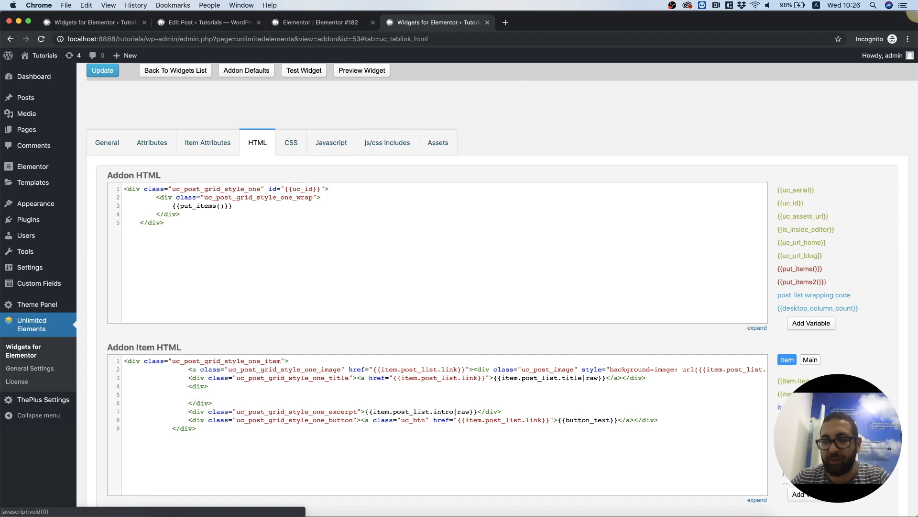
# Inside the new div, add a 'Price:' line followed by the cf_price field
pyautogui.scroll(-5, 831, 338)
pyautogui.scroll(-3, 830, 337)
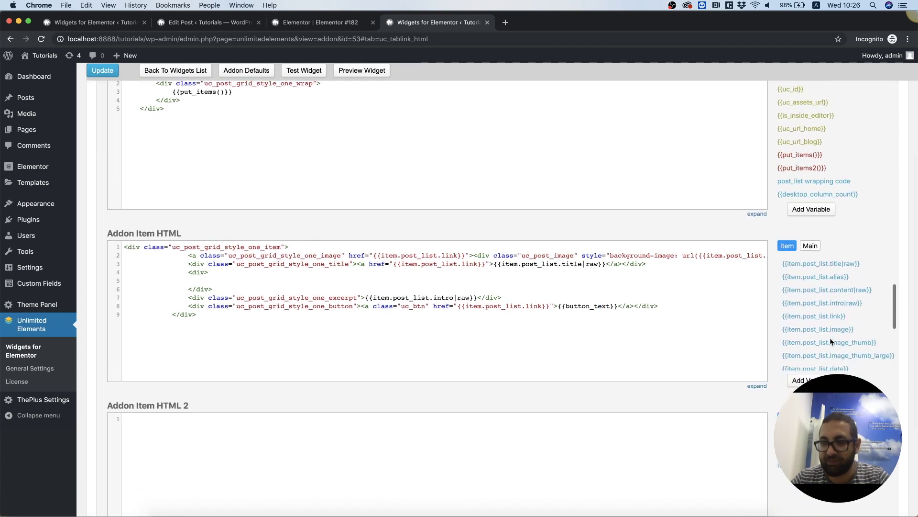
pyautogui.scroll(-2, 830, 337)
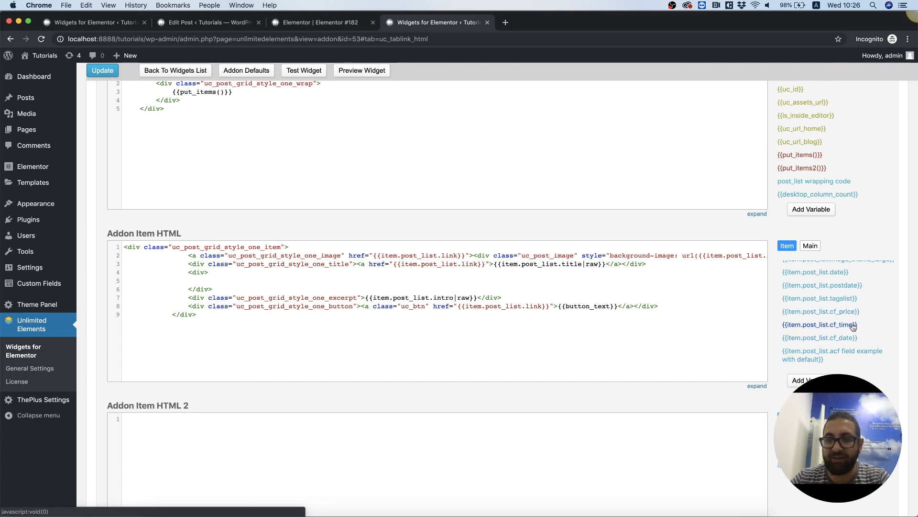
pyautogui.click(303, 282)
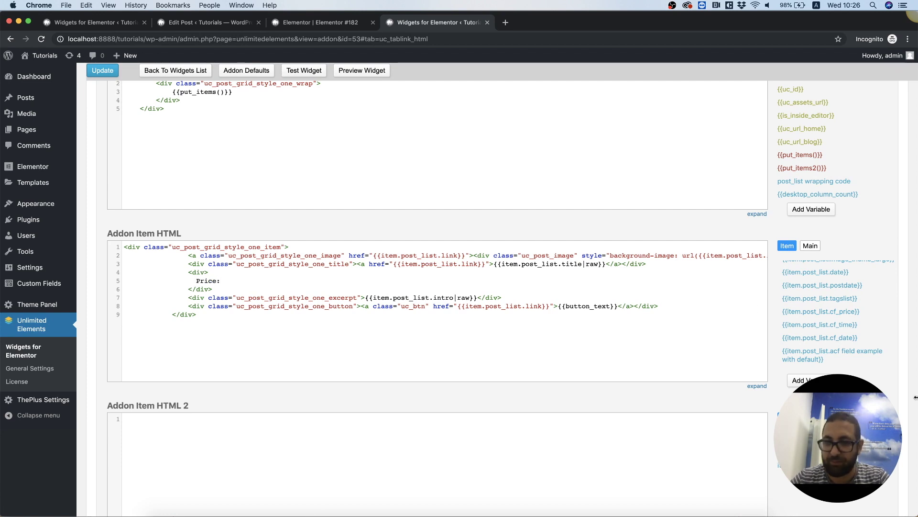
pyautogui.write('Price:')
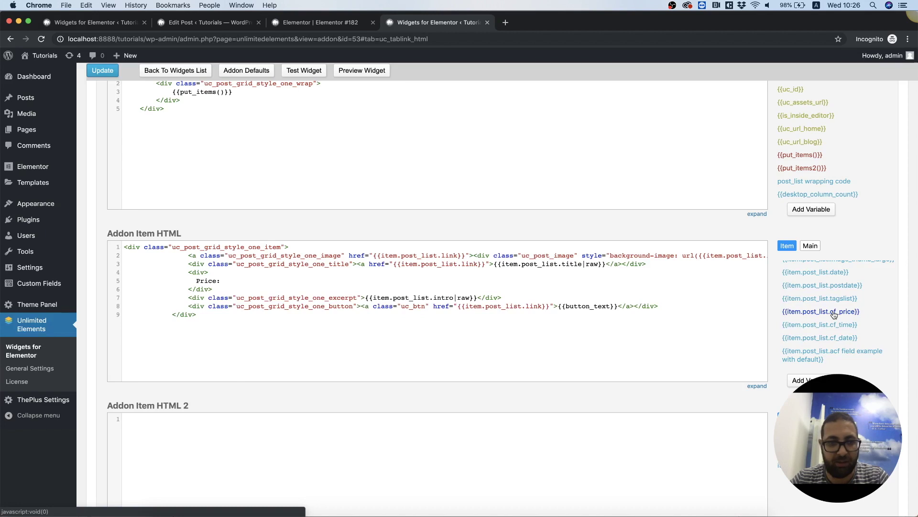
pyautogui.click(834, 311)
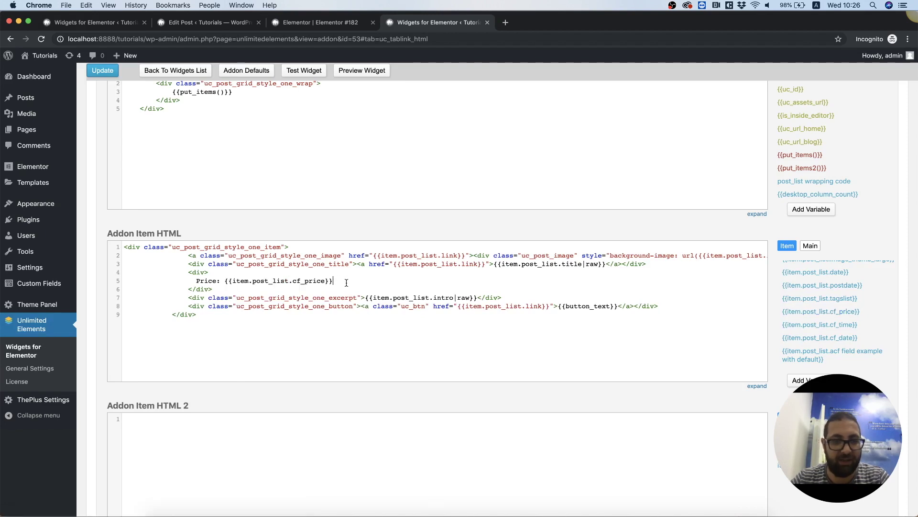
pyautogui.press('Return')
pyautogui.write('<bb')
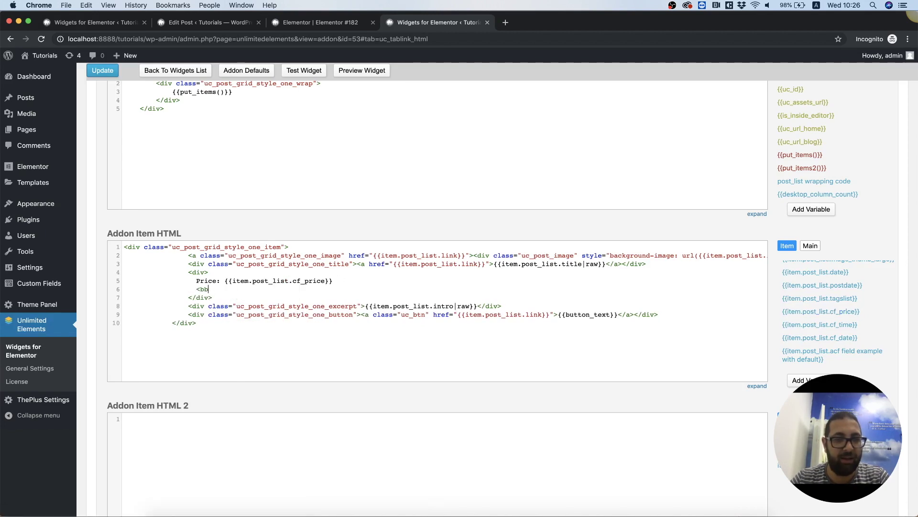
pyautogui.write('>')
pyautogui.press('Return')
# Add 'Time:' and 'Date:' lines with the cf_time and cf_date fields, separated by <br>
pyautogui.write('T')
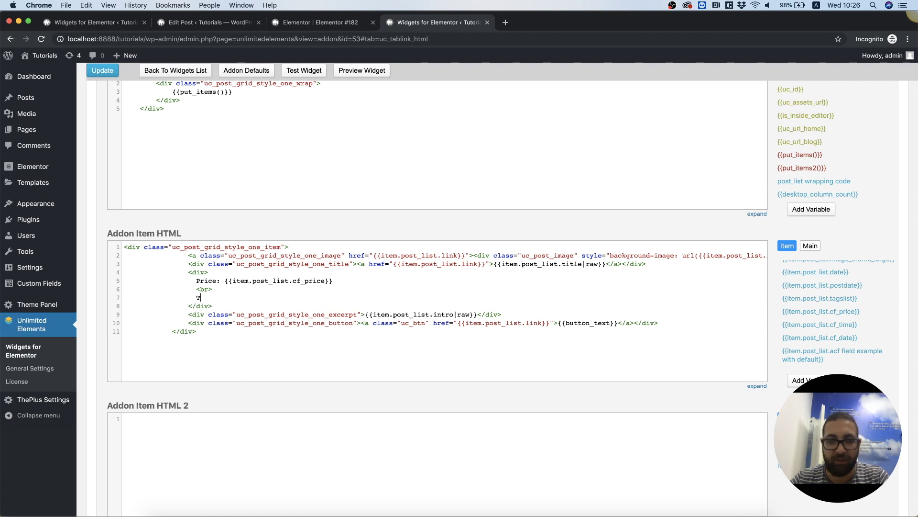
pyautogui.write('ime')
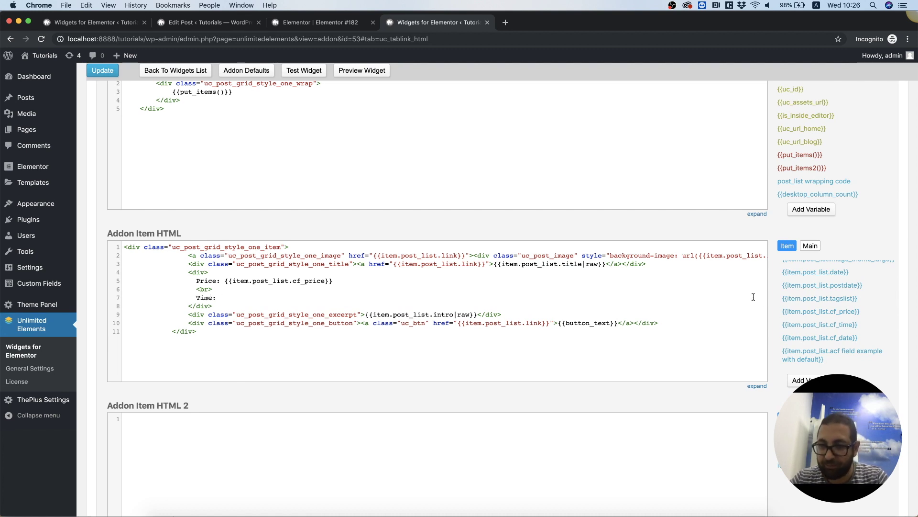
pyautogui.write(':')
pyautogui.click(820, 324)
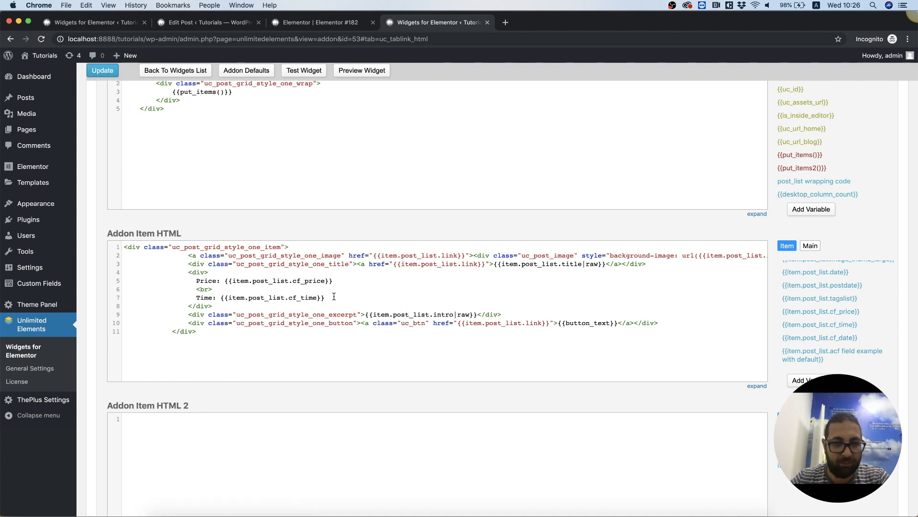
pyautogui.press('Return')
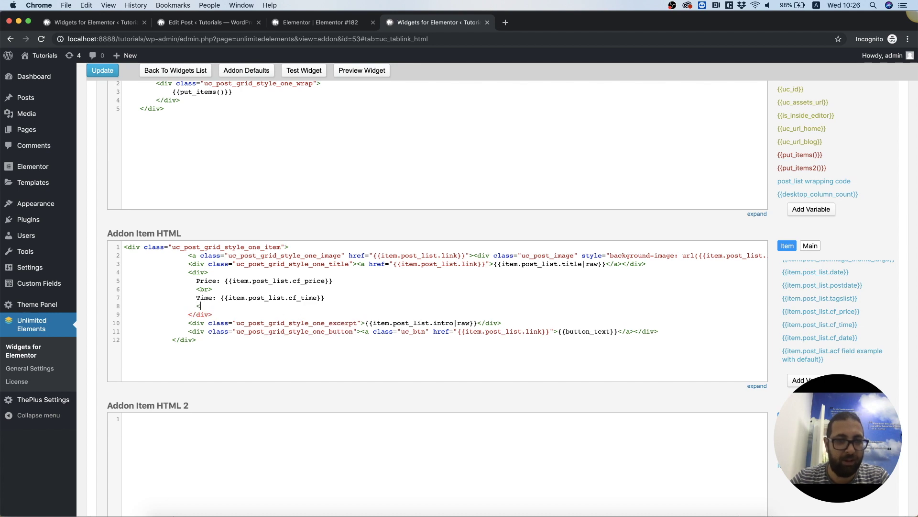
pyautogui.write('<br>')
pyautogui.press('Return')
pyautogui.write('Date')
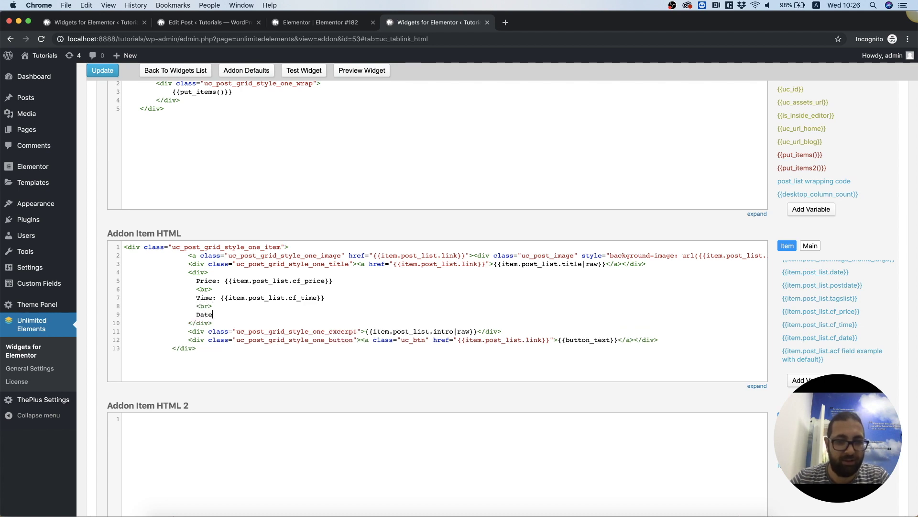
pyautogui.write(':')
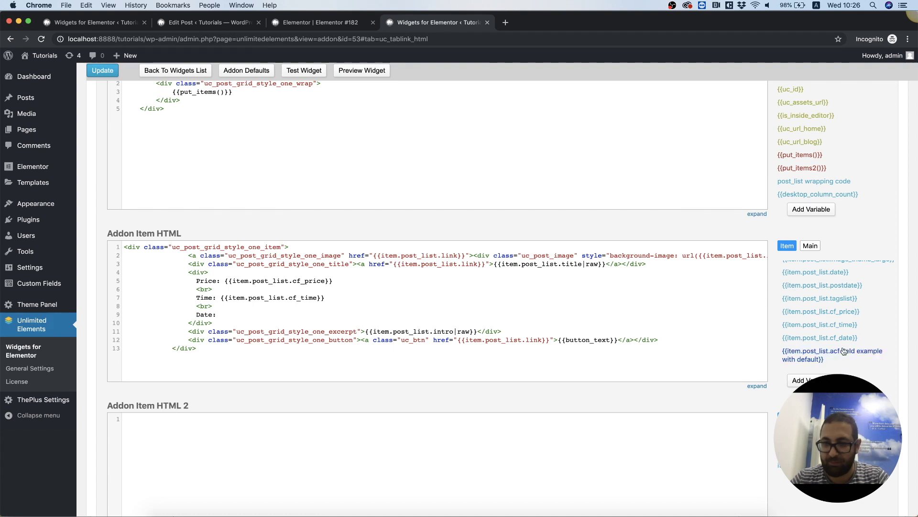
pyautogui.click(848, 337)
pyautogui.scroll(-4, 426, 315)
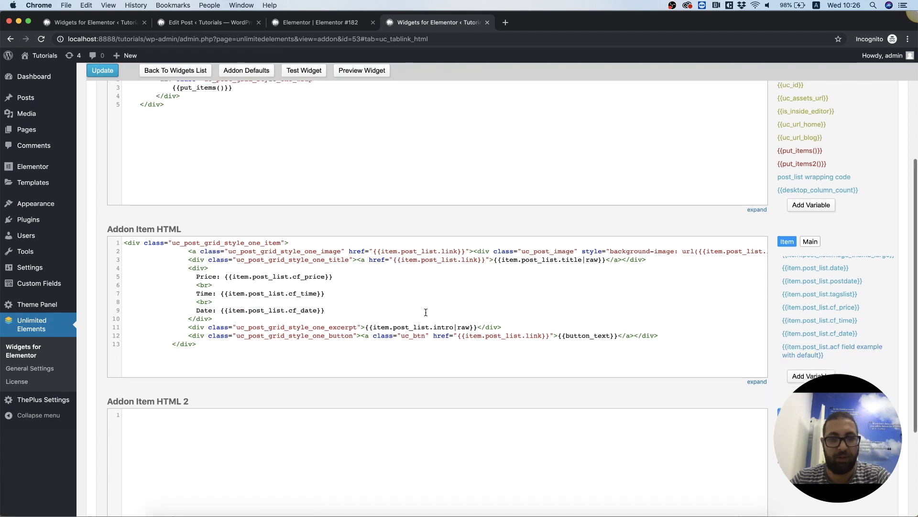
pyautogui.scroll(5, 425, 287)
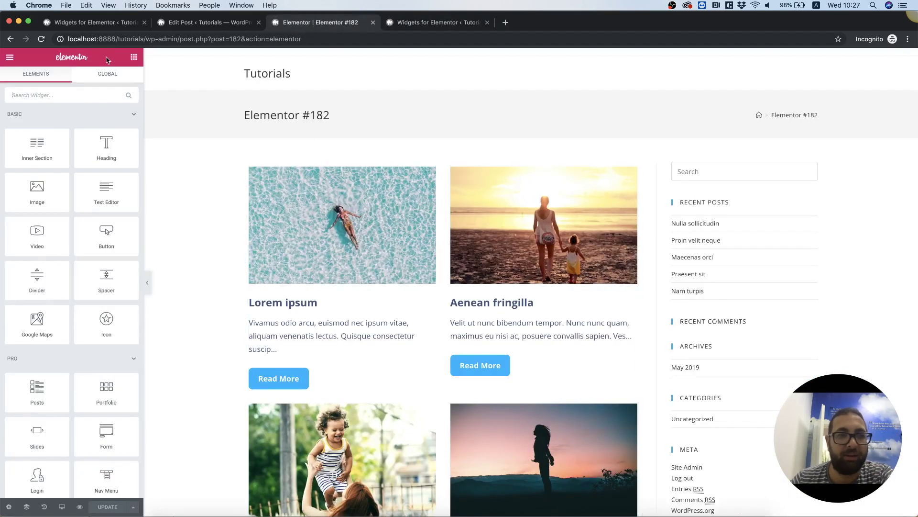
# Reload the Elementor editor and select the post grid showing Price $42, Time 09:30 PM, Date March 21, 2020
pyautogui.click(41, 41)
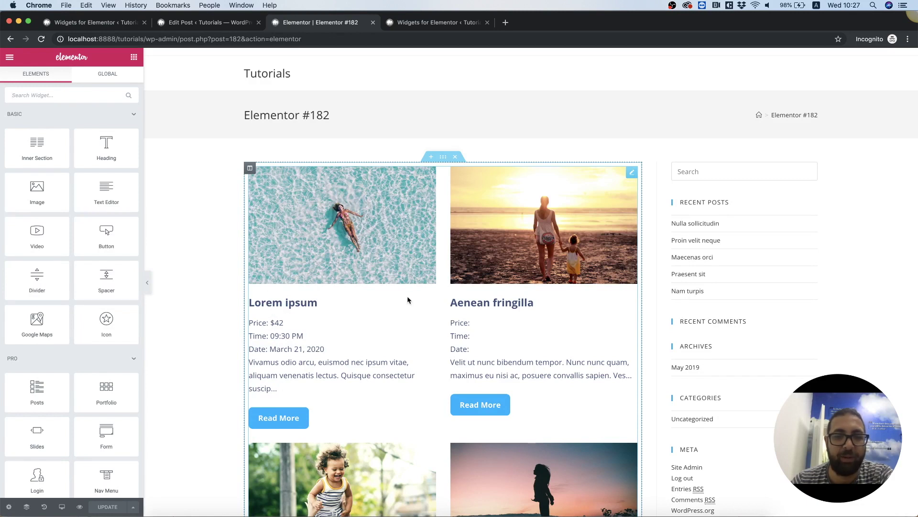
pyautogui.click(277, 323)
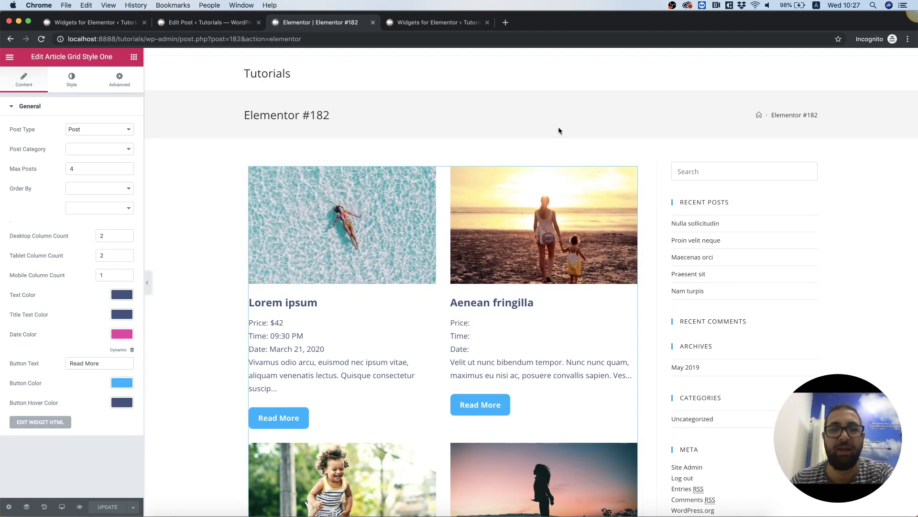
pyautogui.scroll(-1, 559, 130)
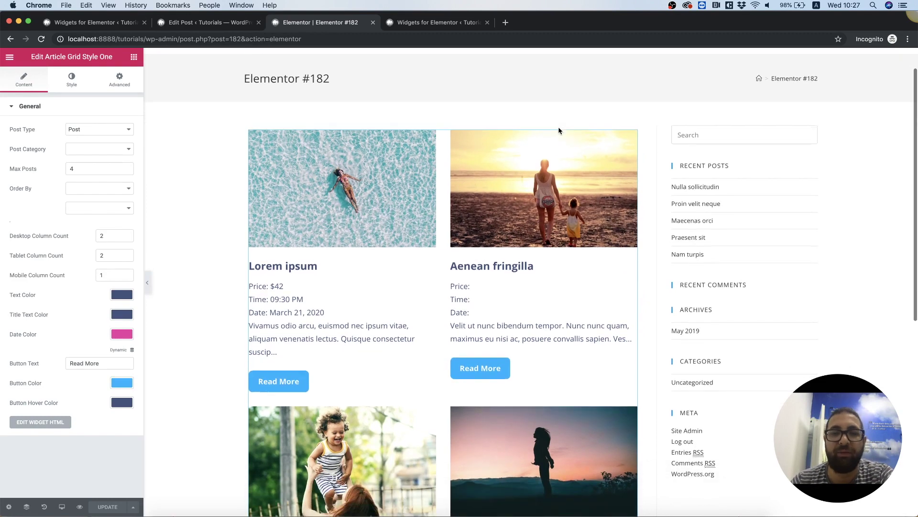
pyautogui.scroll(1, 559, 131)
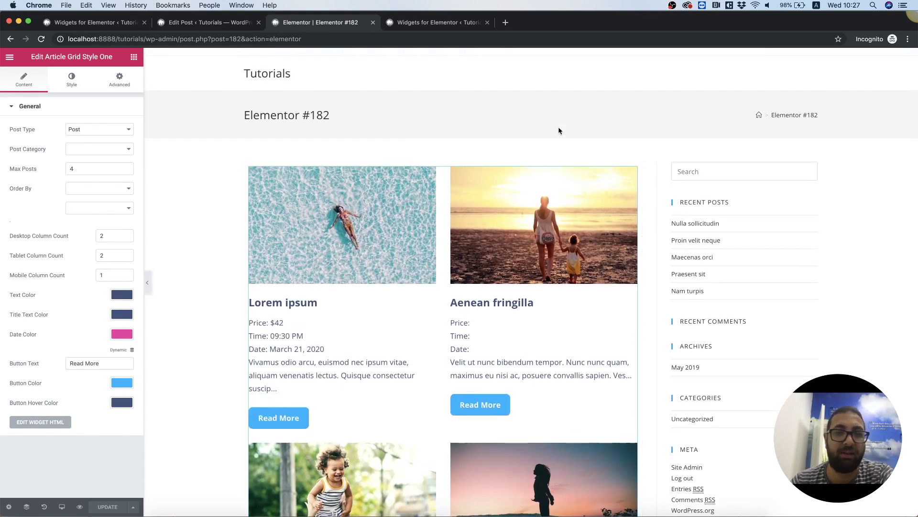